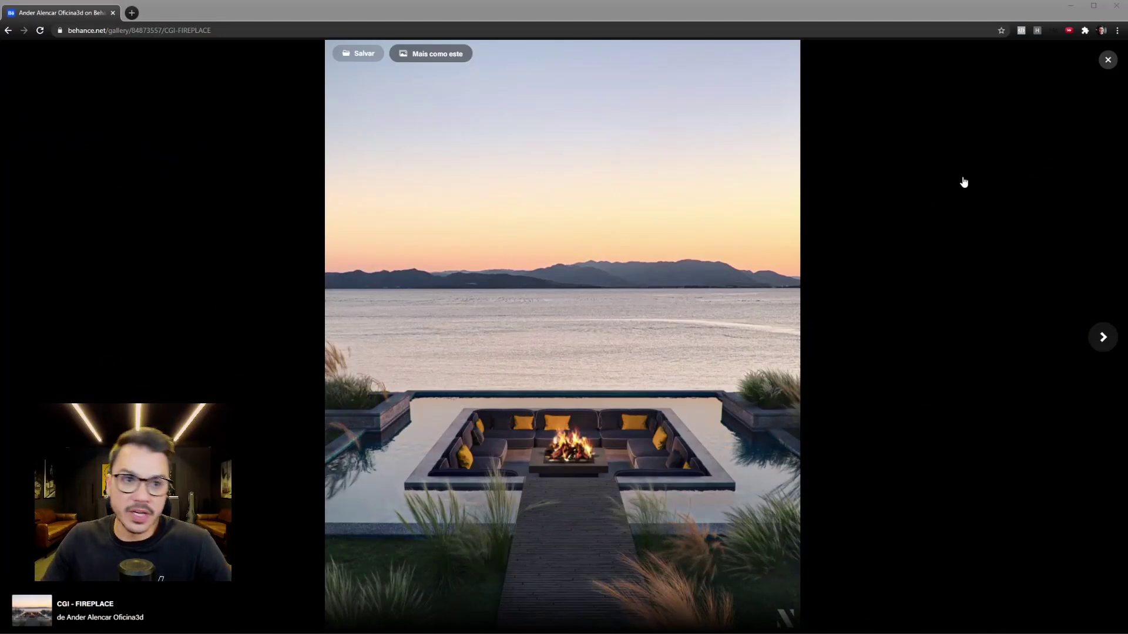
- Close the CGI - FIREPLACE project and open the first image of the CGI - CANTUGA POOL project full size
click(1108, 63)
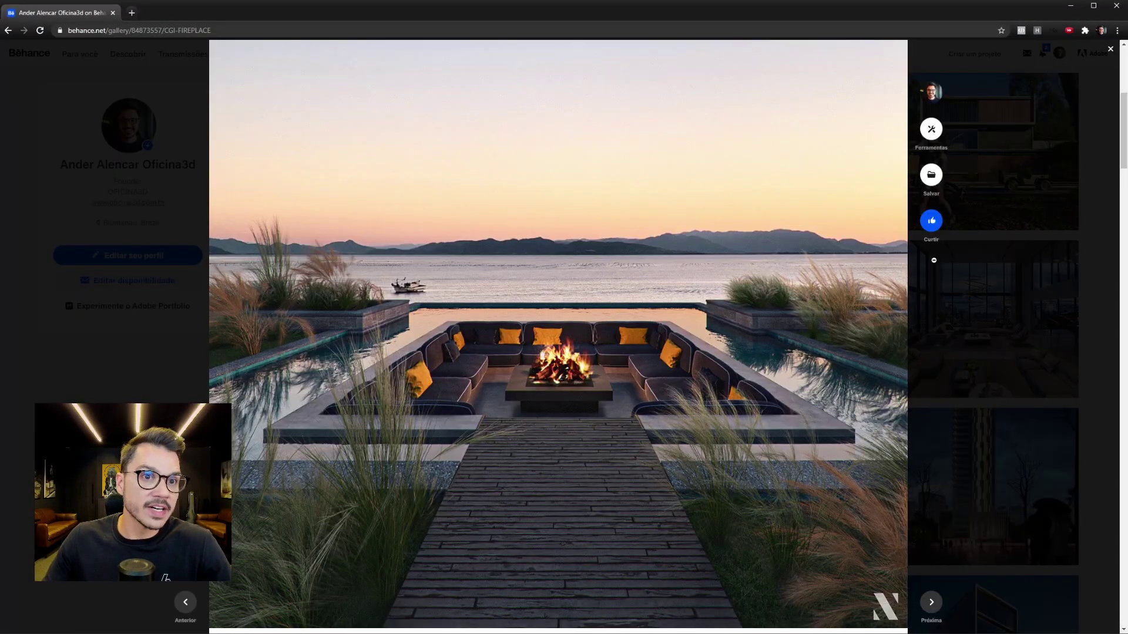
click(912, 220)
click(595, 287)
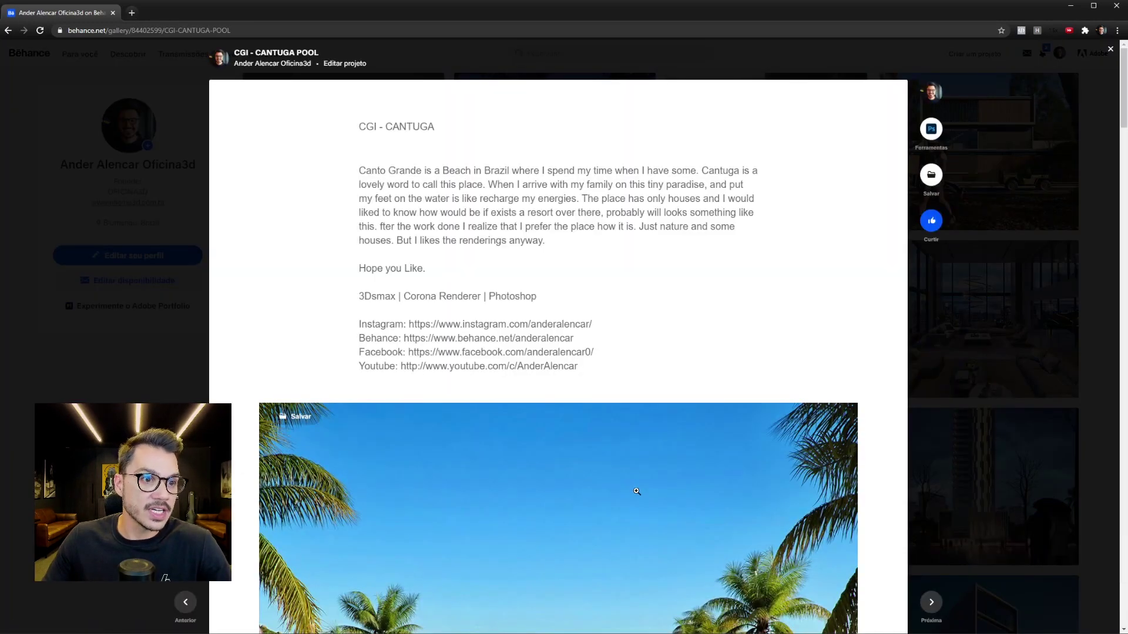
click(628, 492)
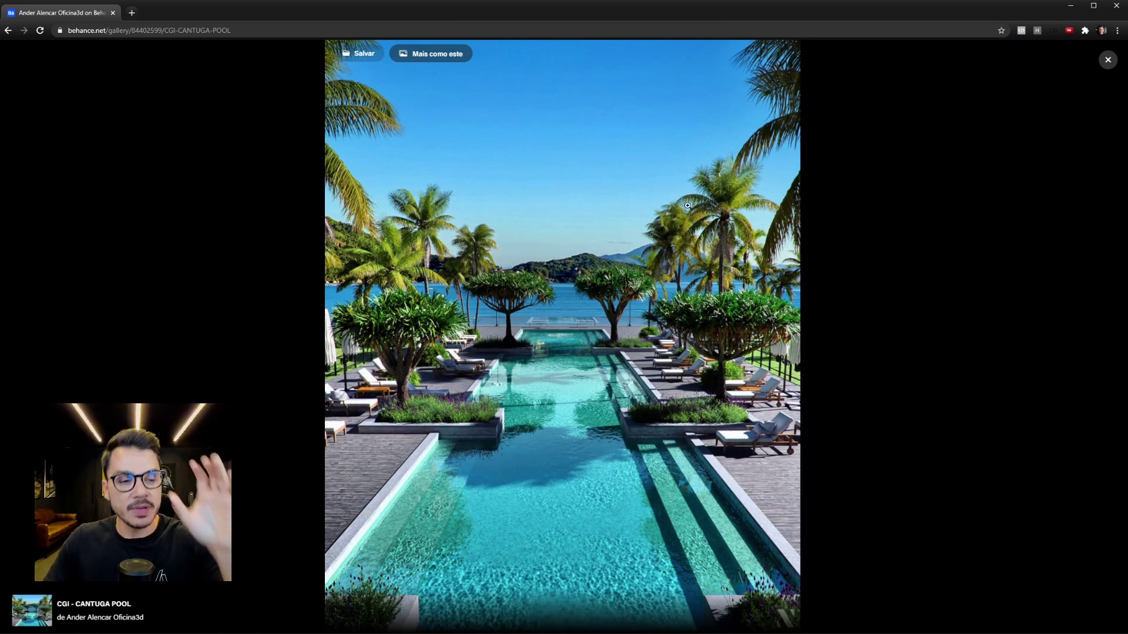
- Browse the CANTUGA POOL renders forward and back to the first one, and close the full-size image view
click(1107, 349)
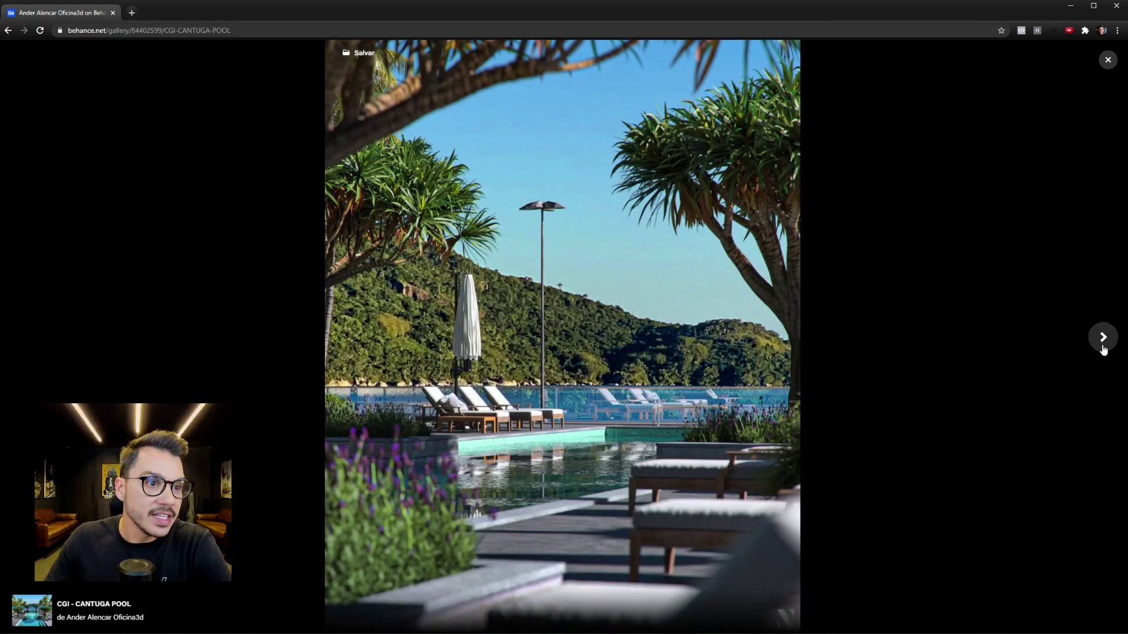
click(1104, 350)
click(1103, 349)
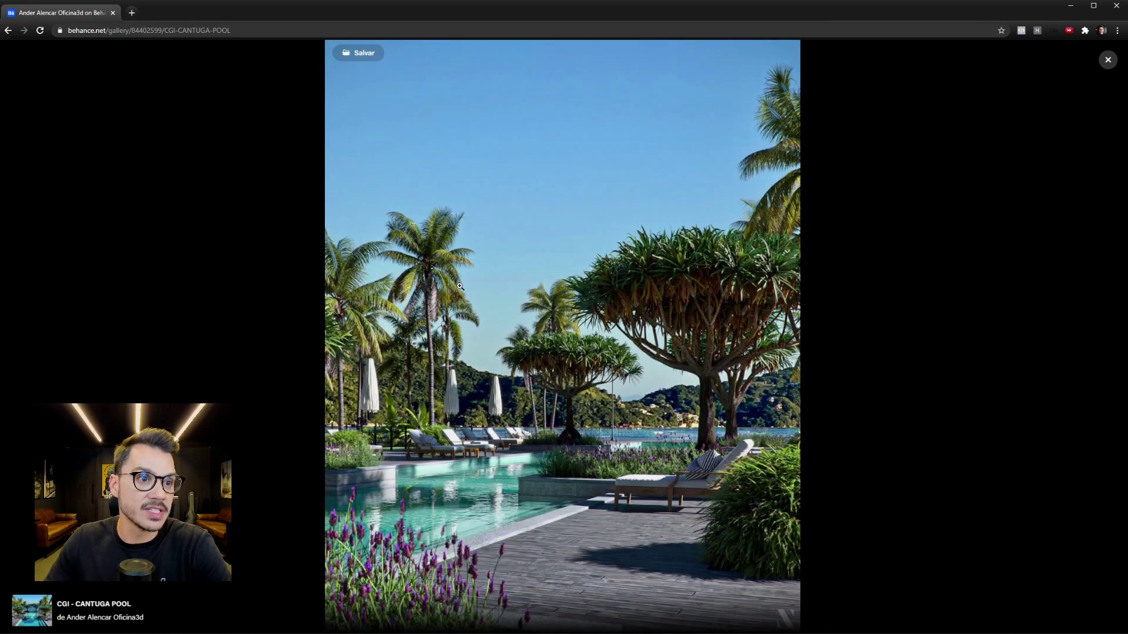
click(23, 338)
click(23, 339)
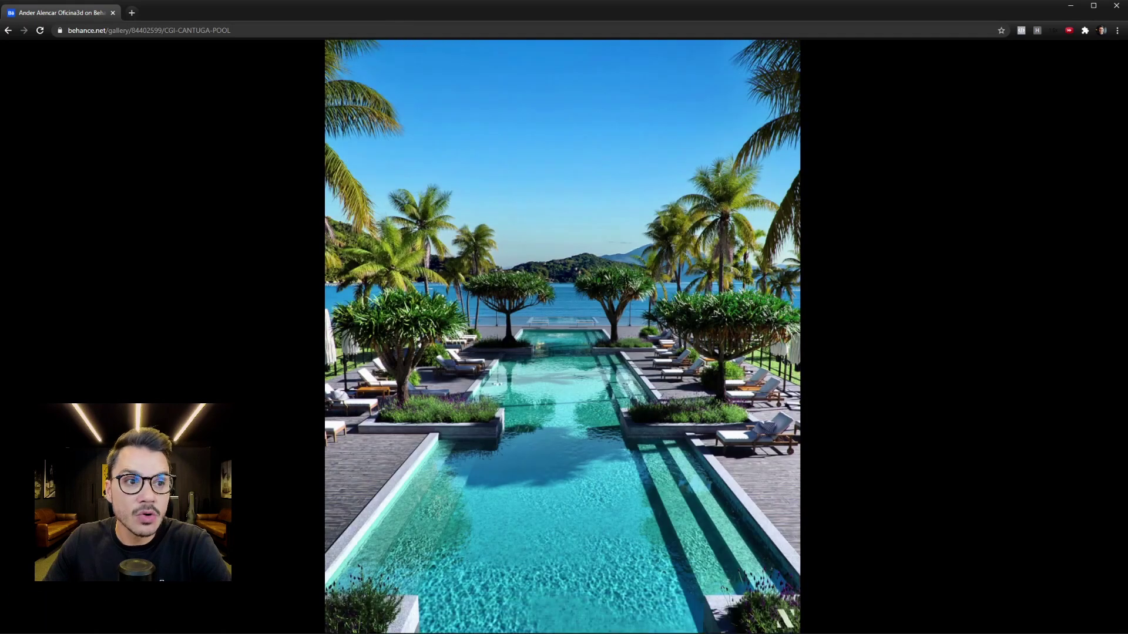
click(1108, 60)
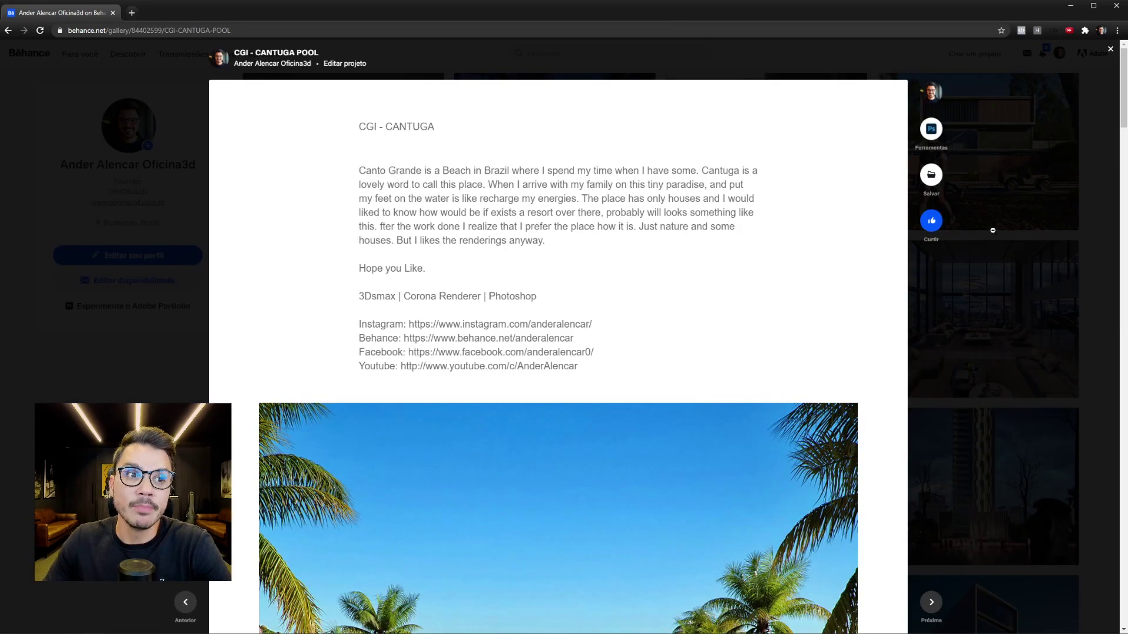
- Switch to the FOTOS folder in File Explorer, open CANTUGAPORDOSOL_BG_001.jpg and browse forward through the beach photos
click(1068, 8)
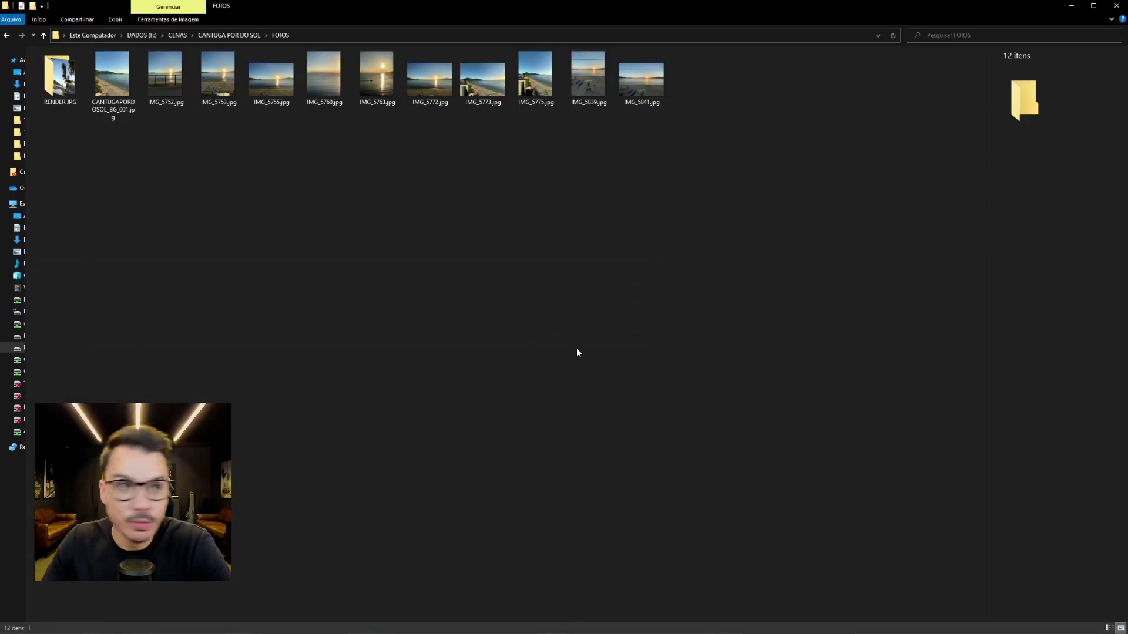
double_click(134, 77)
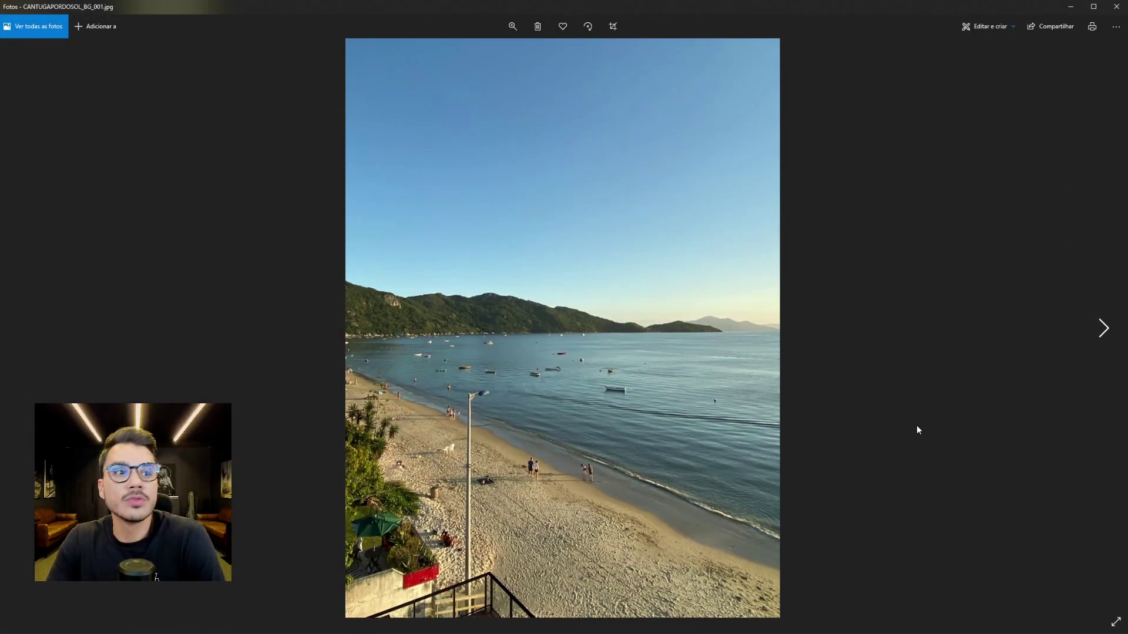
key(Right)
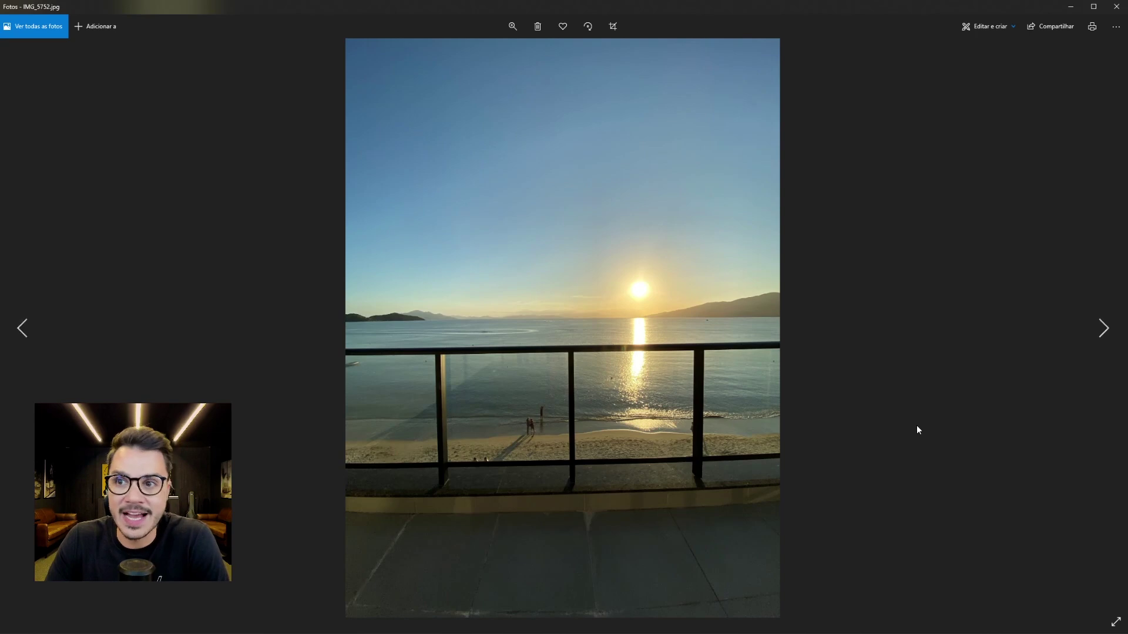
key(Right)
key(Right)
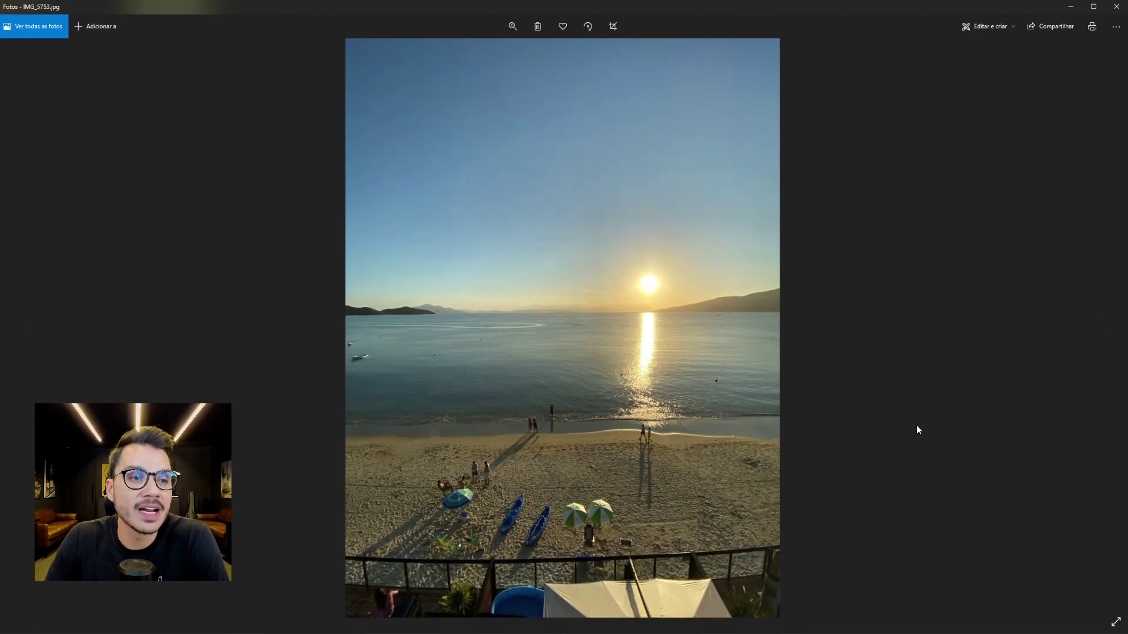
key(Right)
key(Right)
key(Right)
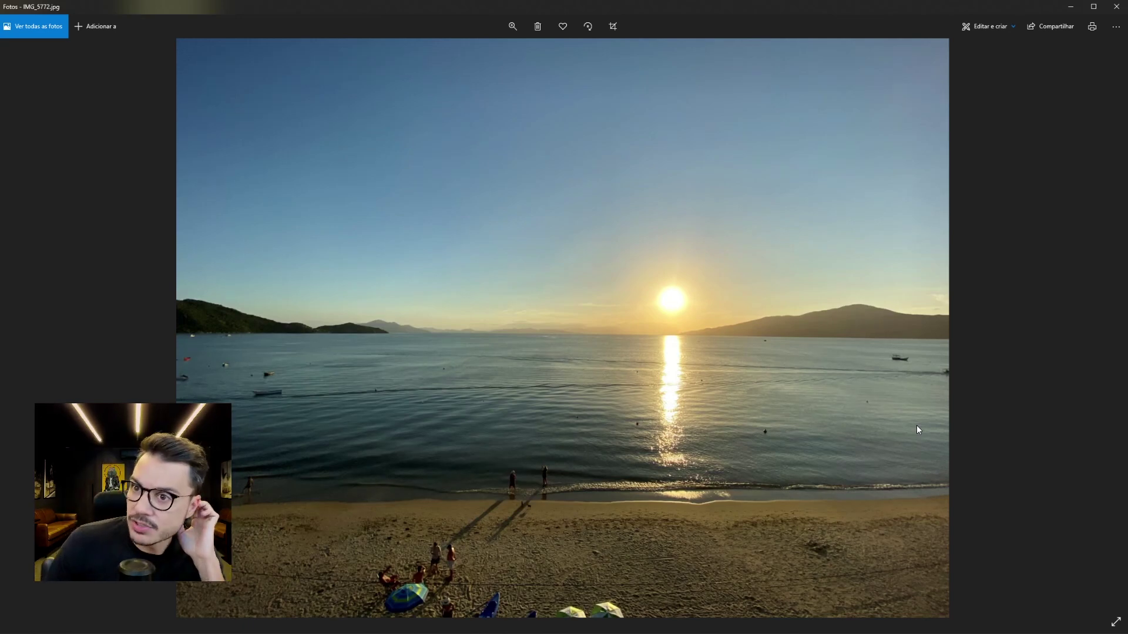
key(Right)
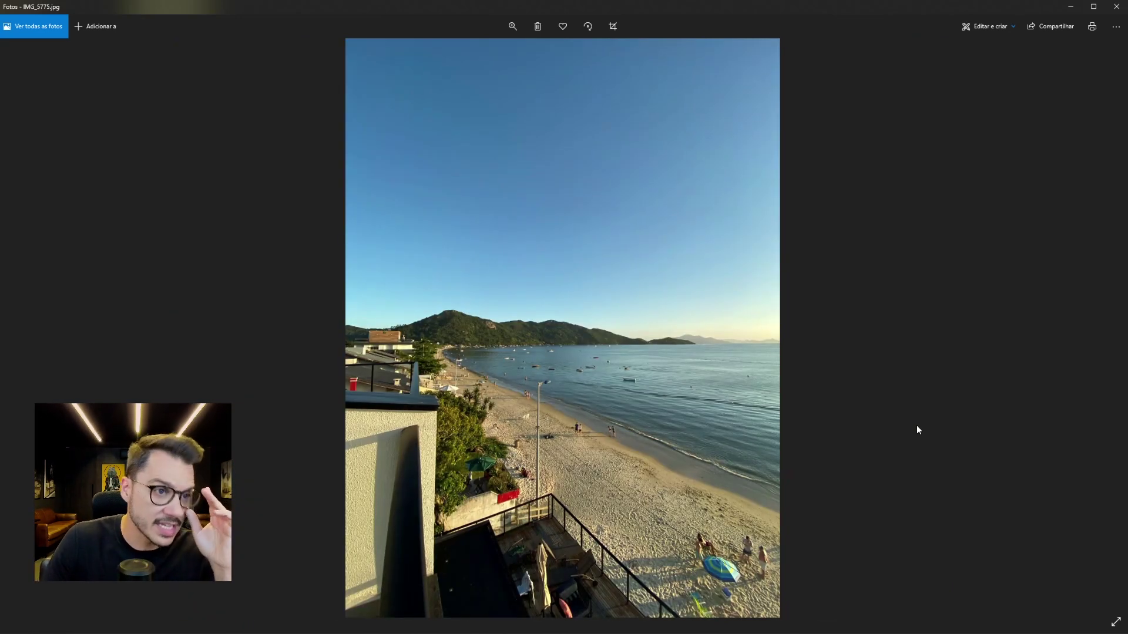
- Review the sea and sunset photos again, ending on CANTUGAPORDOSOL_BG_001.jpg
key(Left)
key(Left)
key(Left)
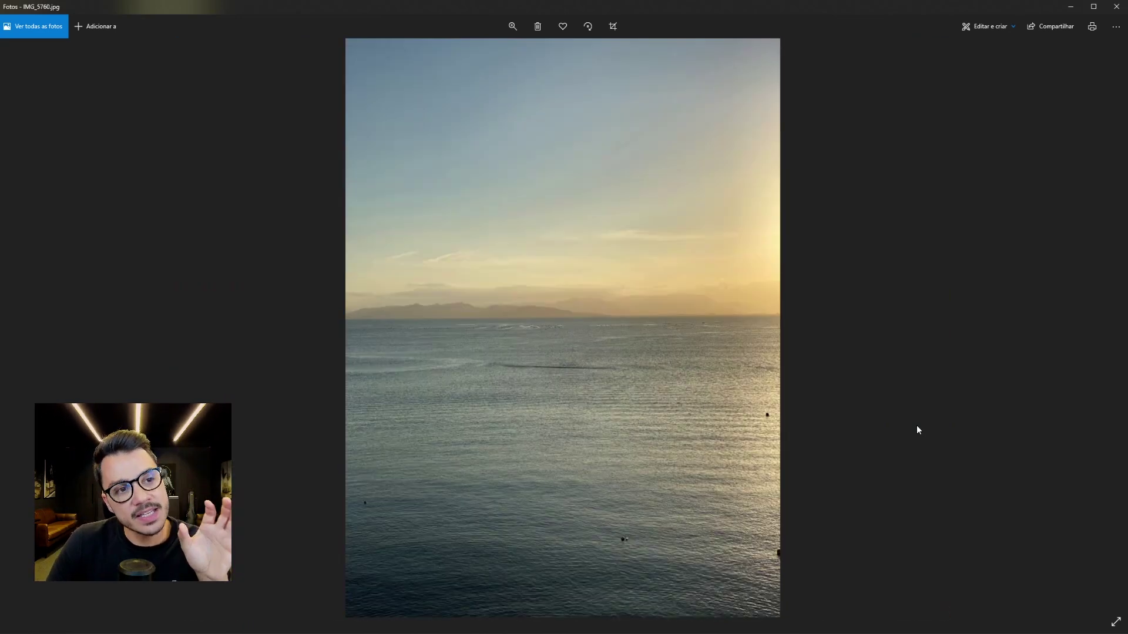
key(Left)
key(Left)
key(Left)
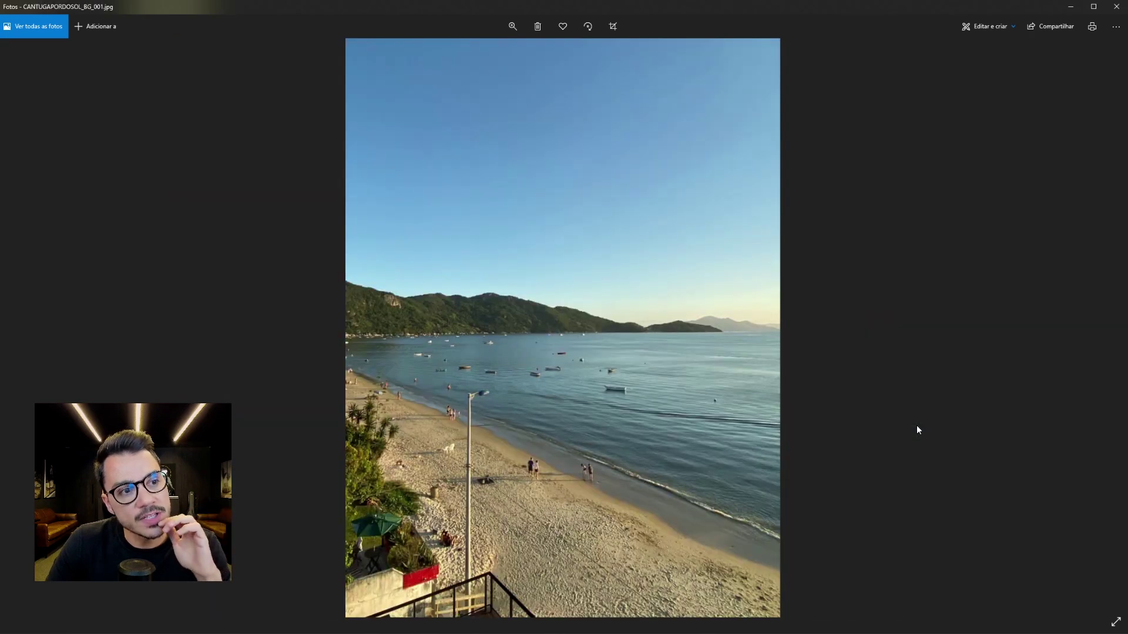
key(Left)
key(Left)
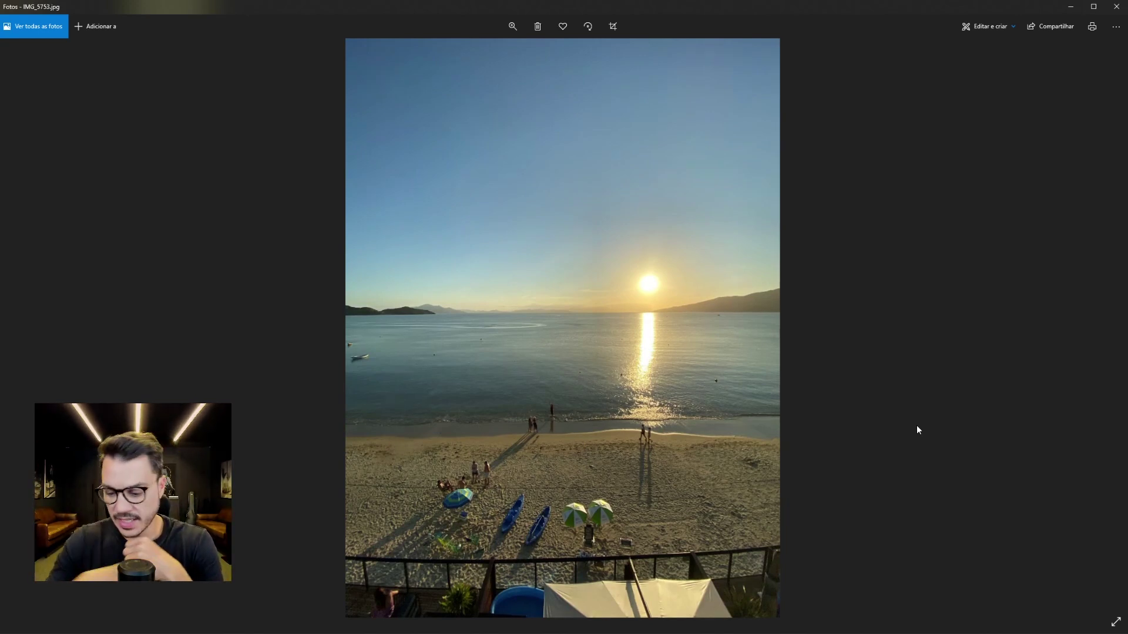
key(Right)
key(Right)
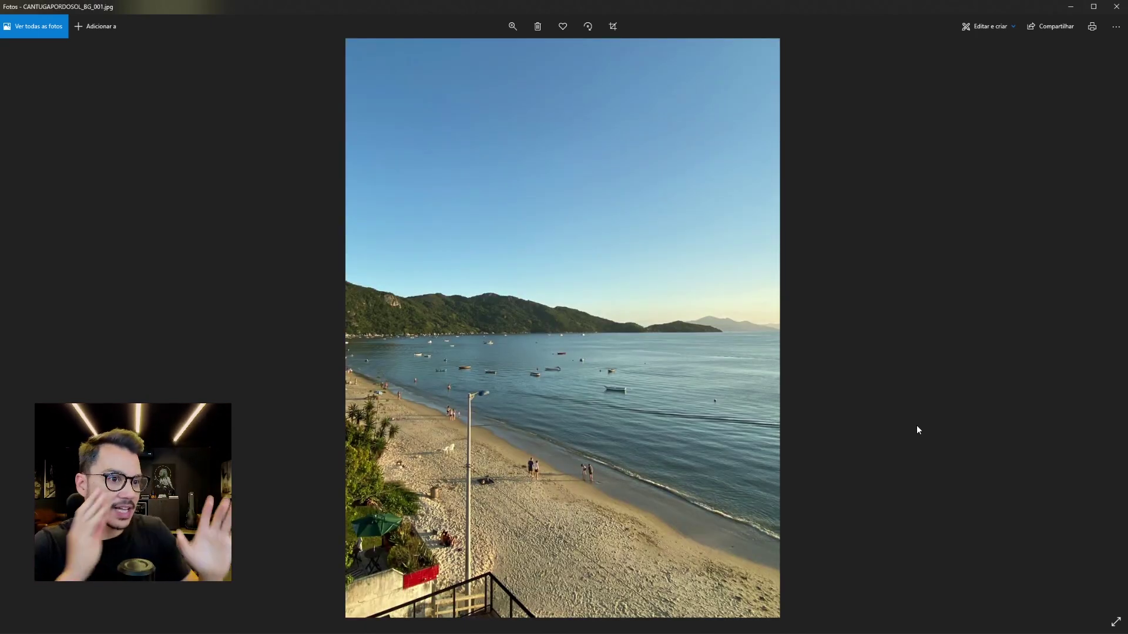
- Examine the beach and sea of the background photo up close, restore the full-image view and put the photo viewer away
double_click(427, 531)
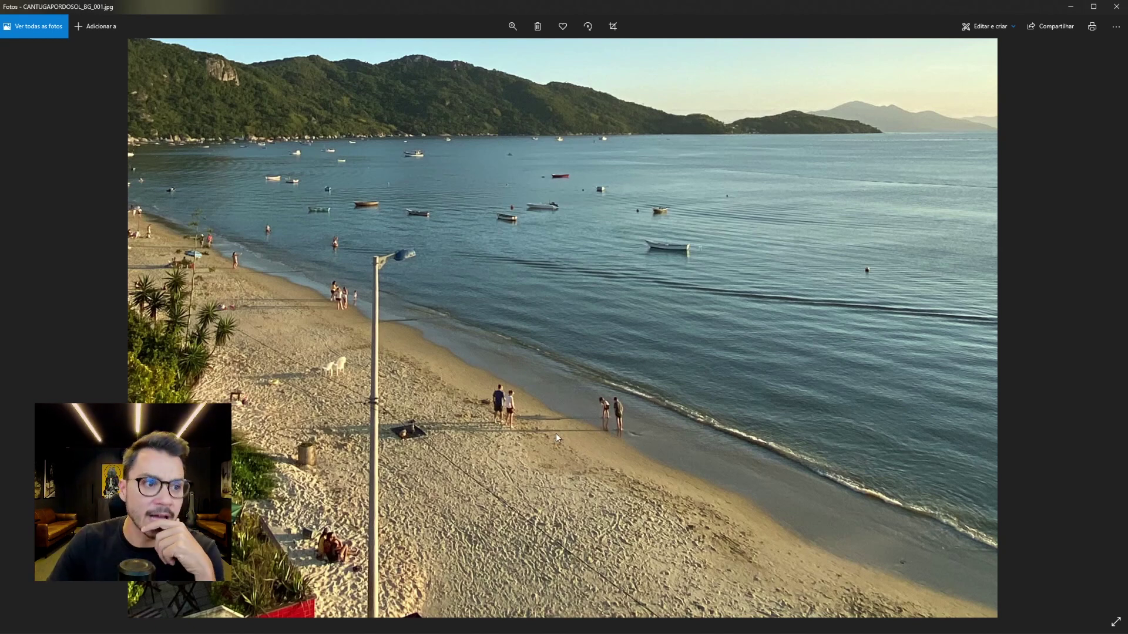
double_click(608, 224)
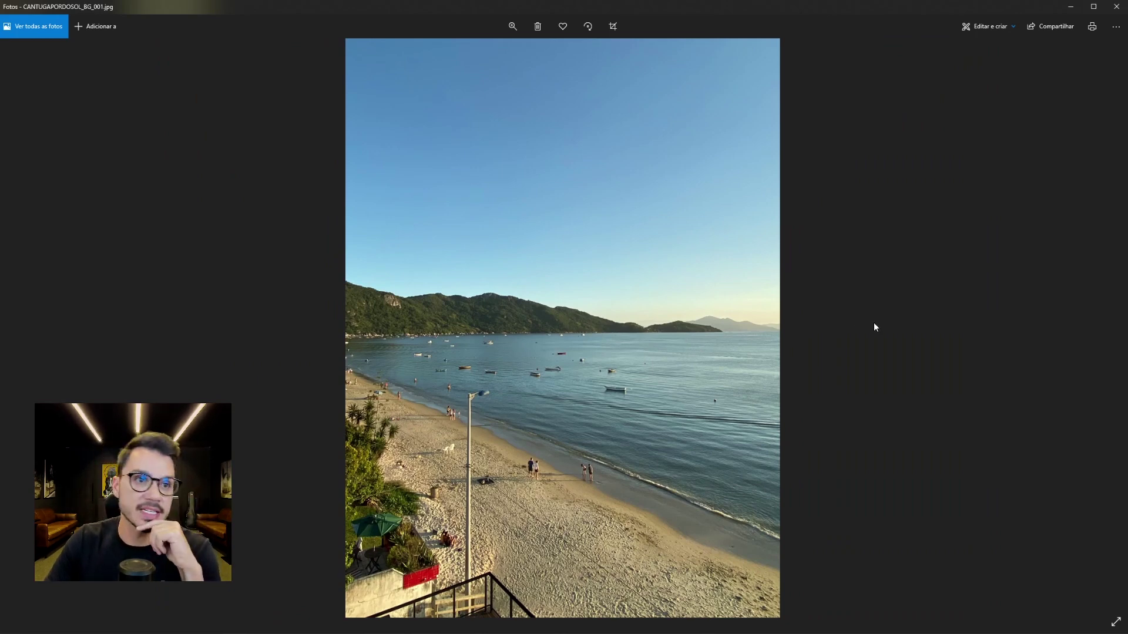
click(1076, 8)
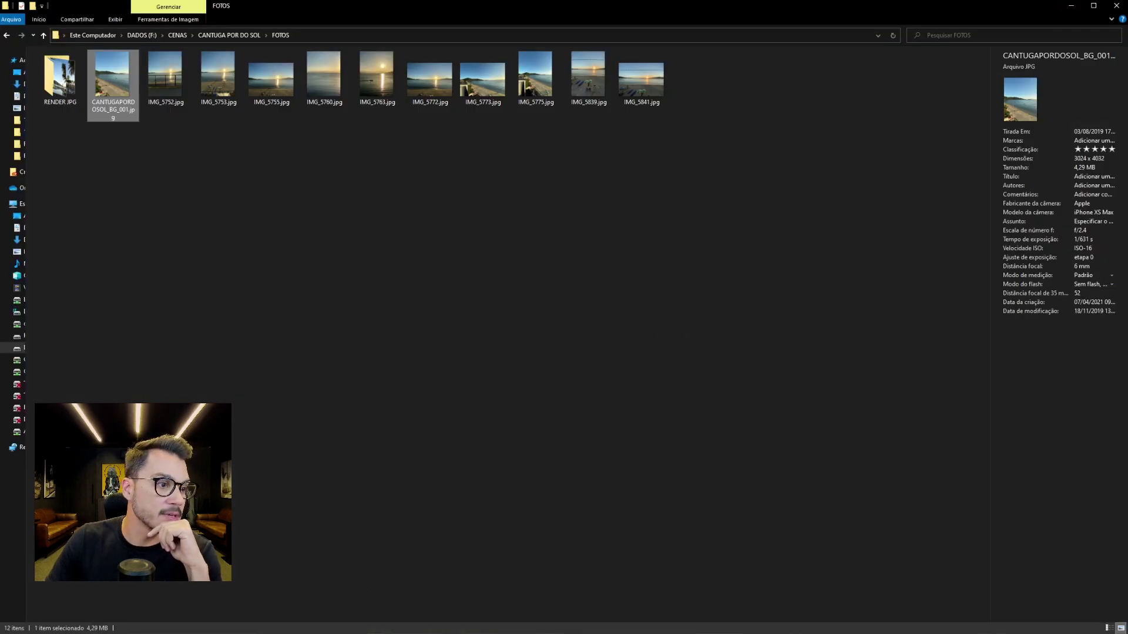
- Switch to 3ds Max and examine the pool scene and its background photo plane in perspective and orthographic views
click(1072, 6)
key(p)
key(z)
alt+middle_drag(506, 424, 571, 365)
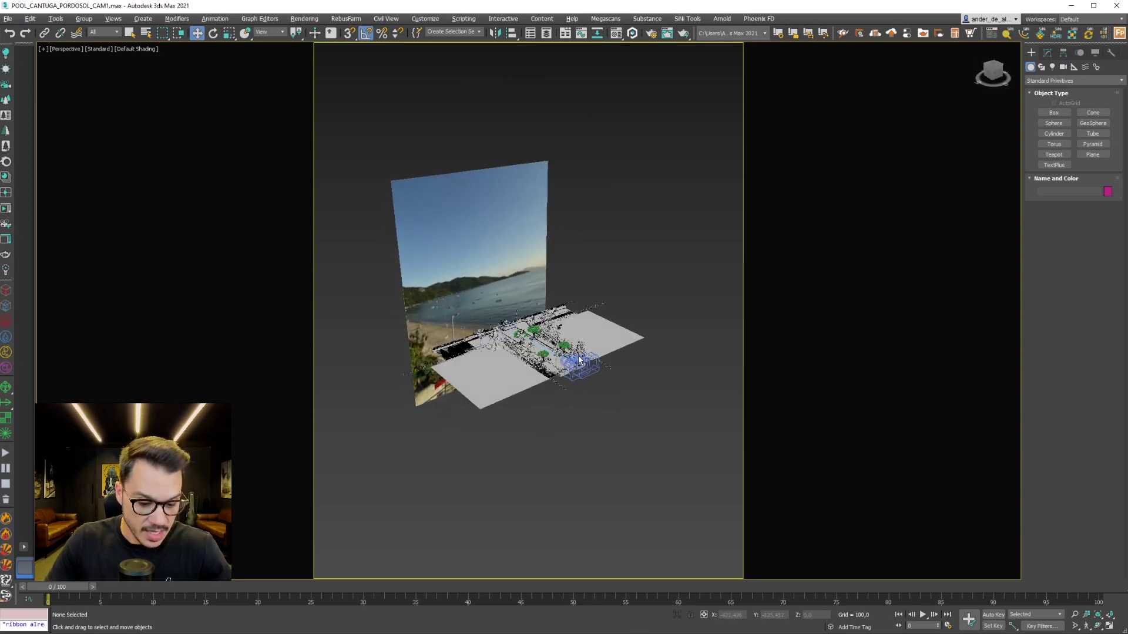
key(u)
scroll(609, 370, up, 3)
scroll(586, 437, up, 3)
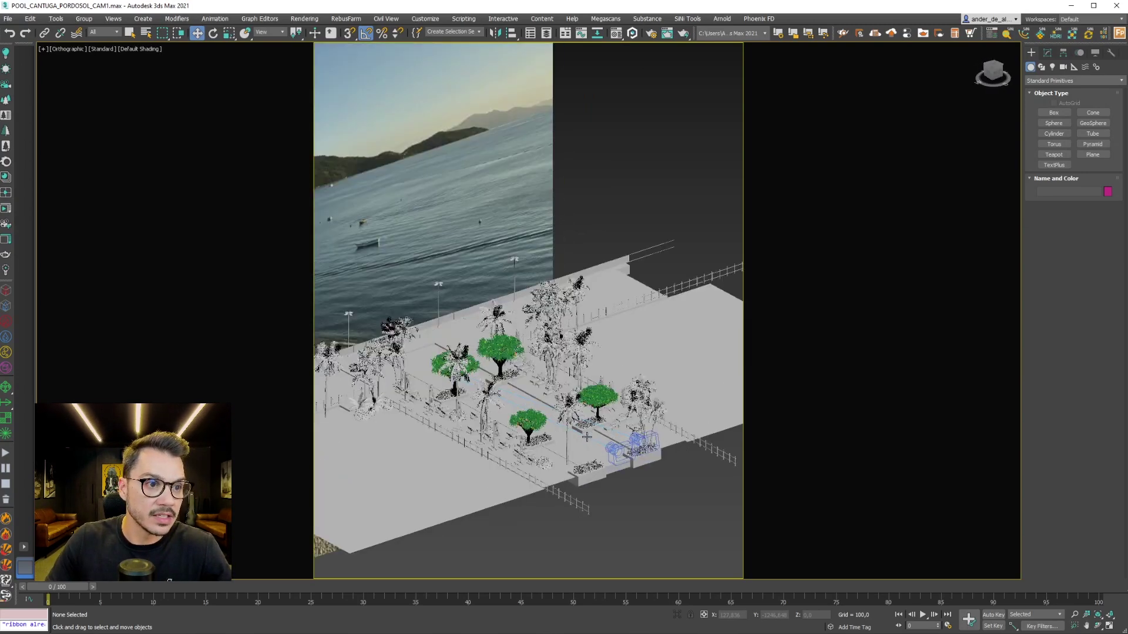
scroll(586, 437, up, 5)
middle_drag(461, 373, 701, 468)
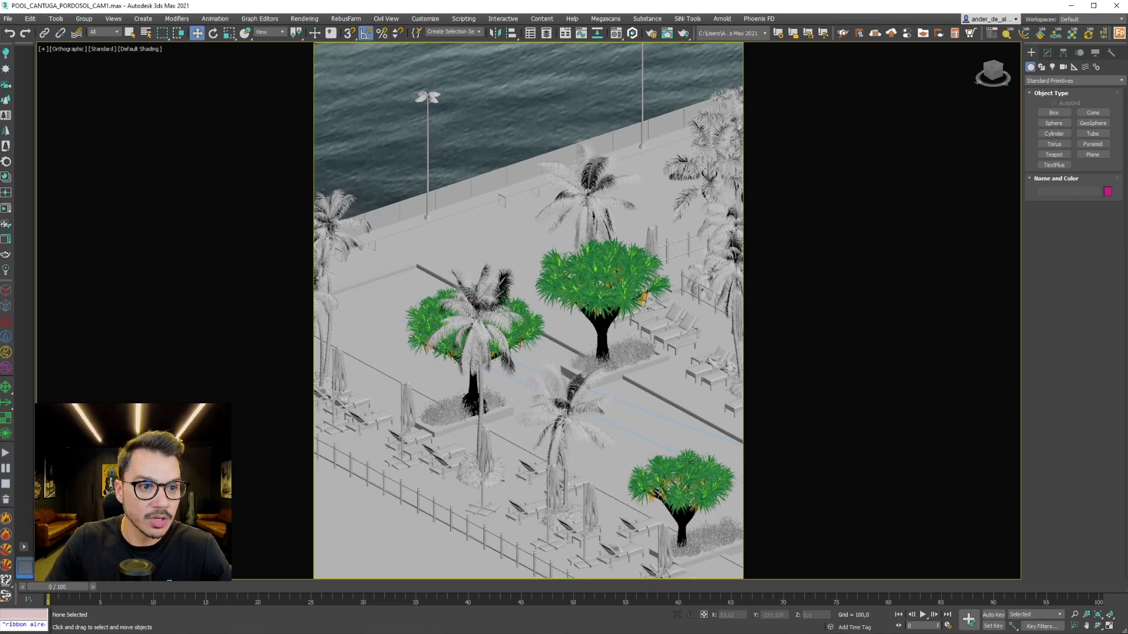
alt+middle_drag(632, 446, 628, 409)
scroll(605, 441, down, 10)
- Select the background photo plane, look through CoronaCamera001 and lower the plane to a Z position of about 2551
click(594, 374)
alt+middle_drag(593, 375, 520, 423)
key(c)
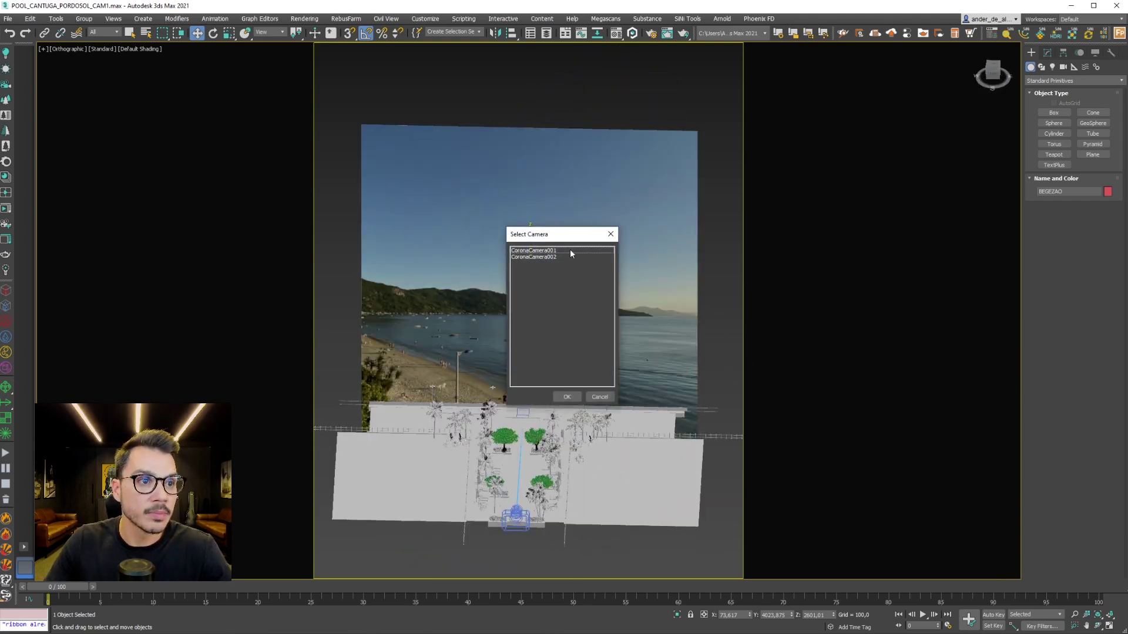
double_click(565, 251)
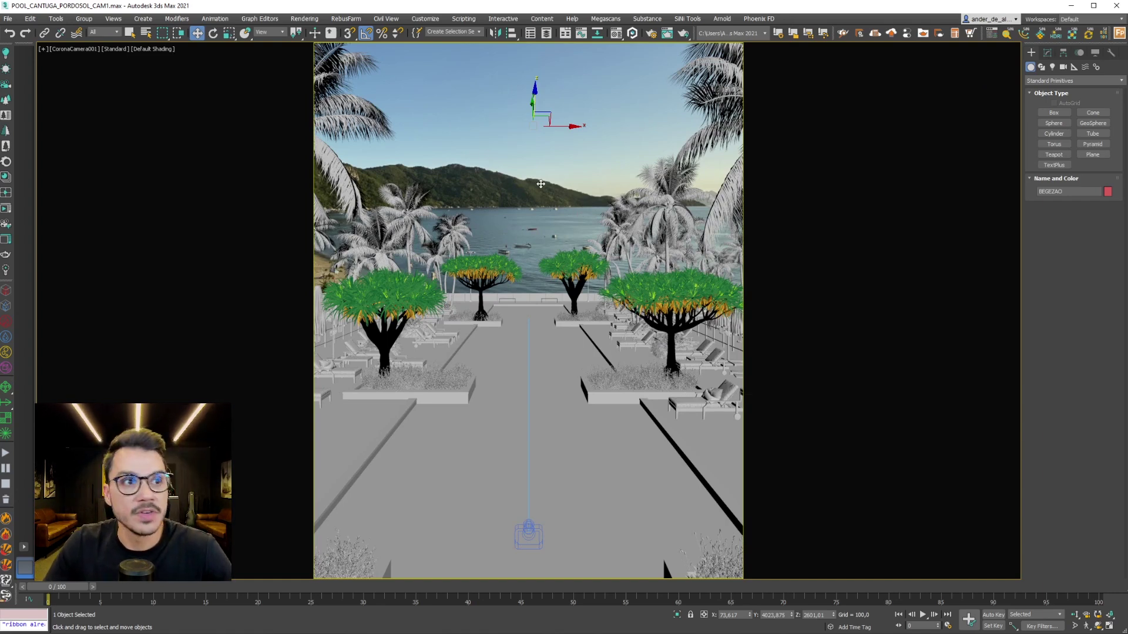
drag(534, 89, 509, 94)
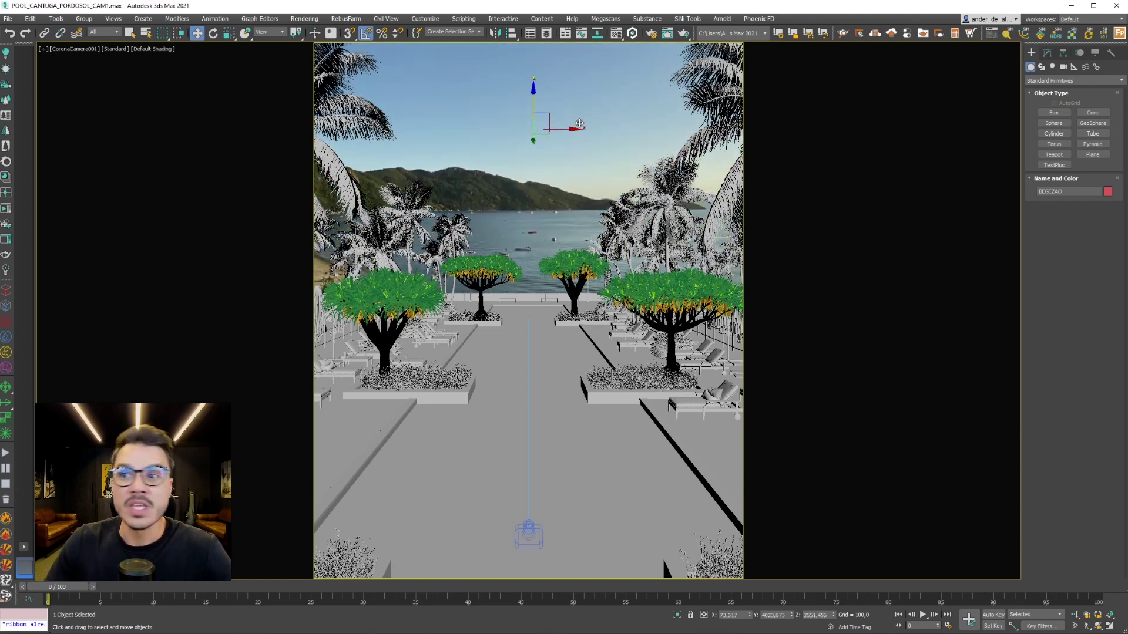
- Check the camera view in wireframe, deselect the background plane and return to shaded display
key(F3)
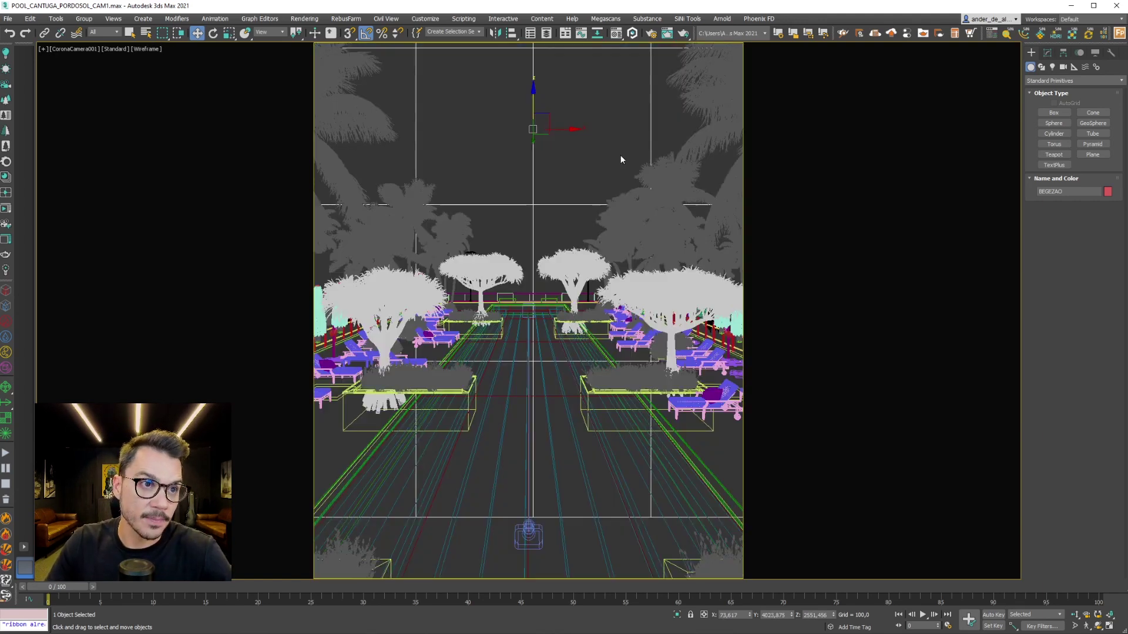
click(612, 170)
key(F3)
right_click(592, 178)
click(575, 185)
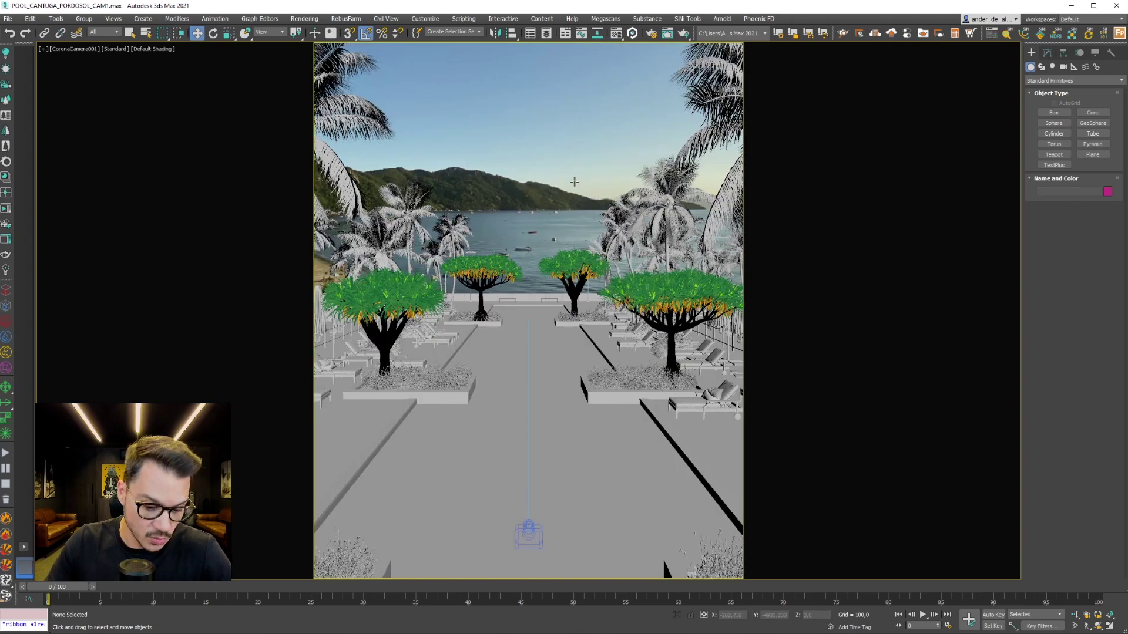
- Select CoronaCamera001 by name and enable its horizon line display
key(h)
drag(89, 0, 536, 51)
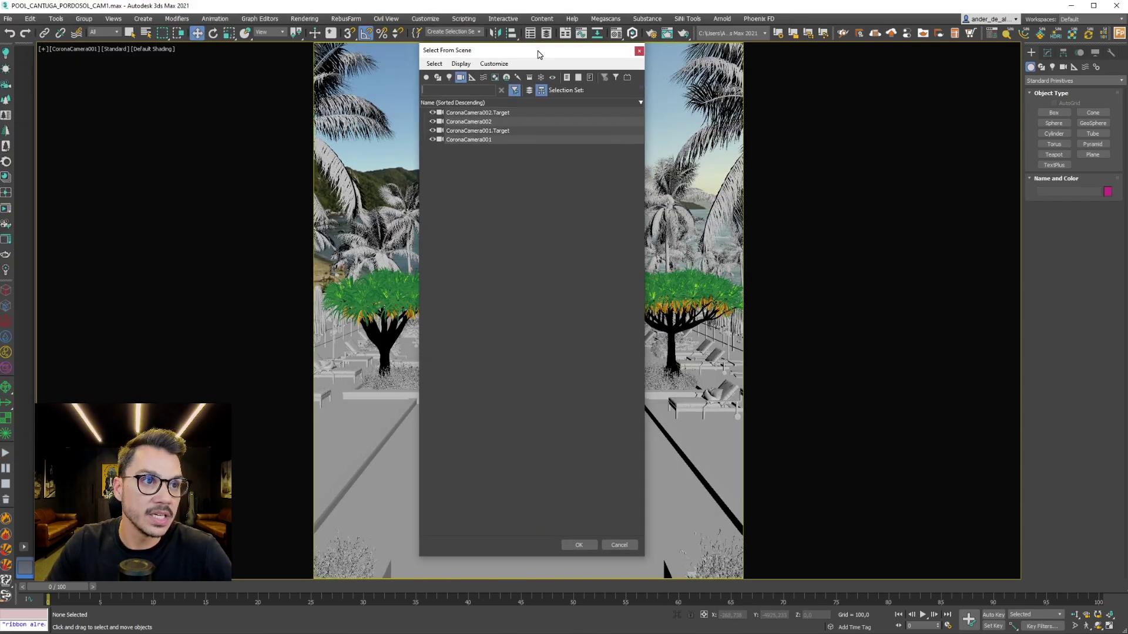
double_click(485, 141)
click(1048, 54)
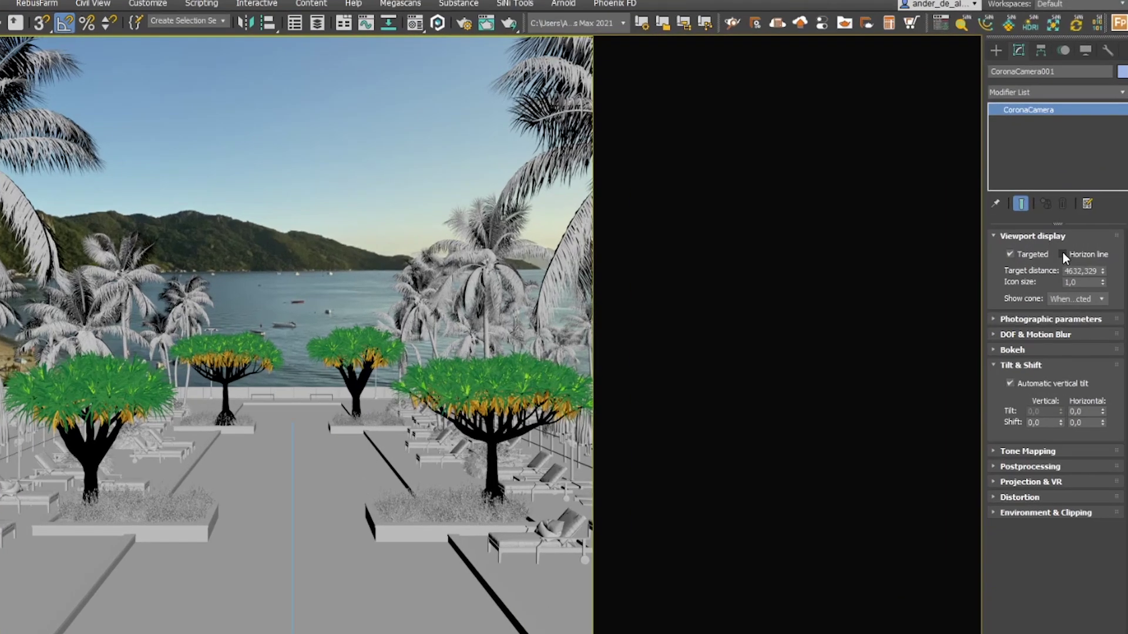
click(1064, 254)
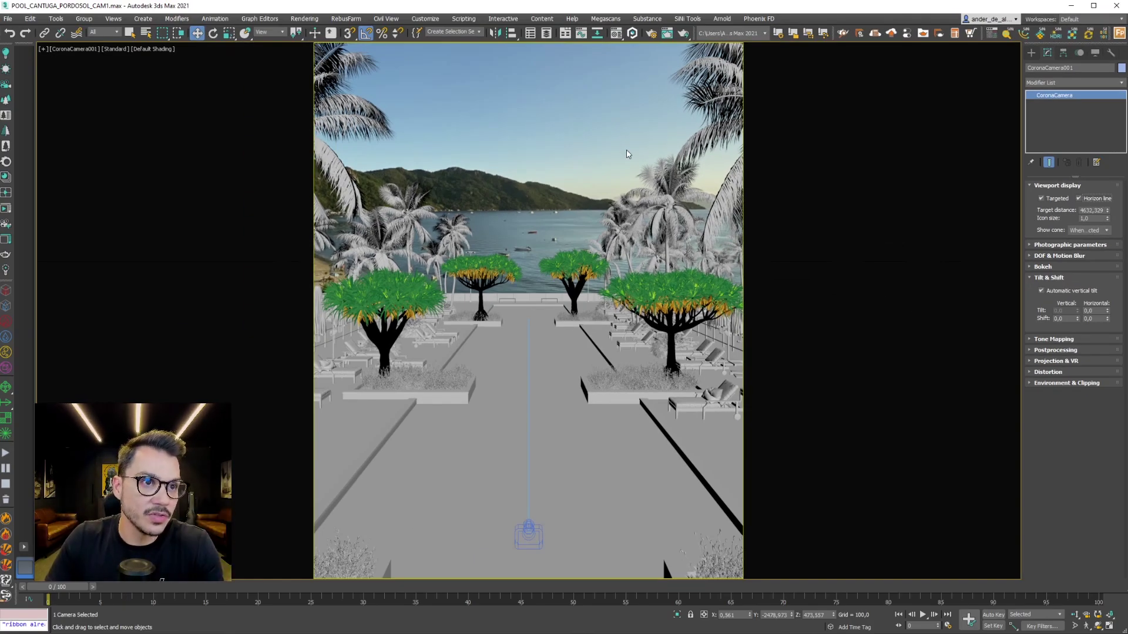
- Show the camera view in wireframe, isolate the background photo plane and clear the selection
key(F3)
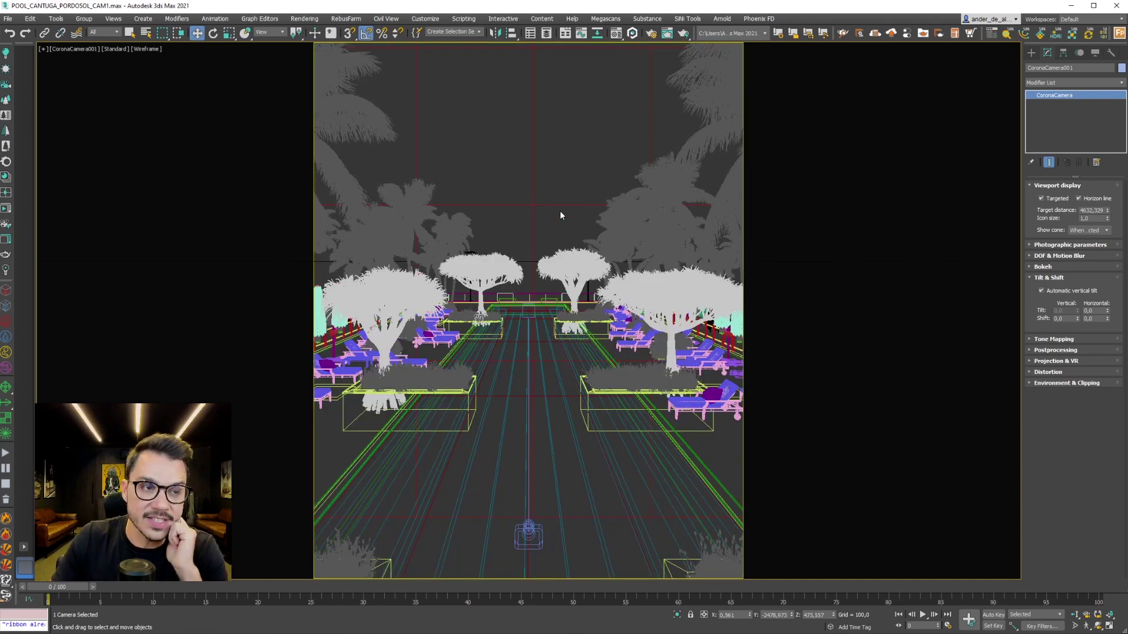
click(516, 233)
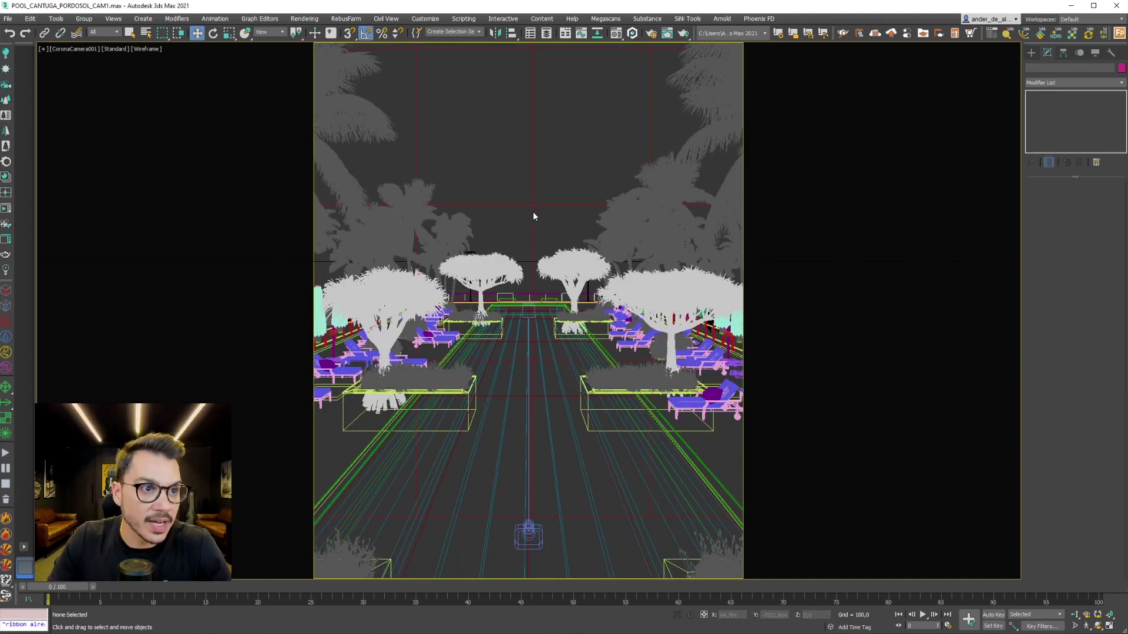
click(531, 213)
key(alt+q)
click(563, 548)
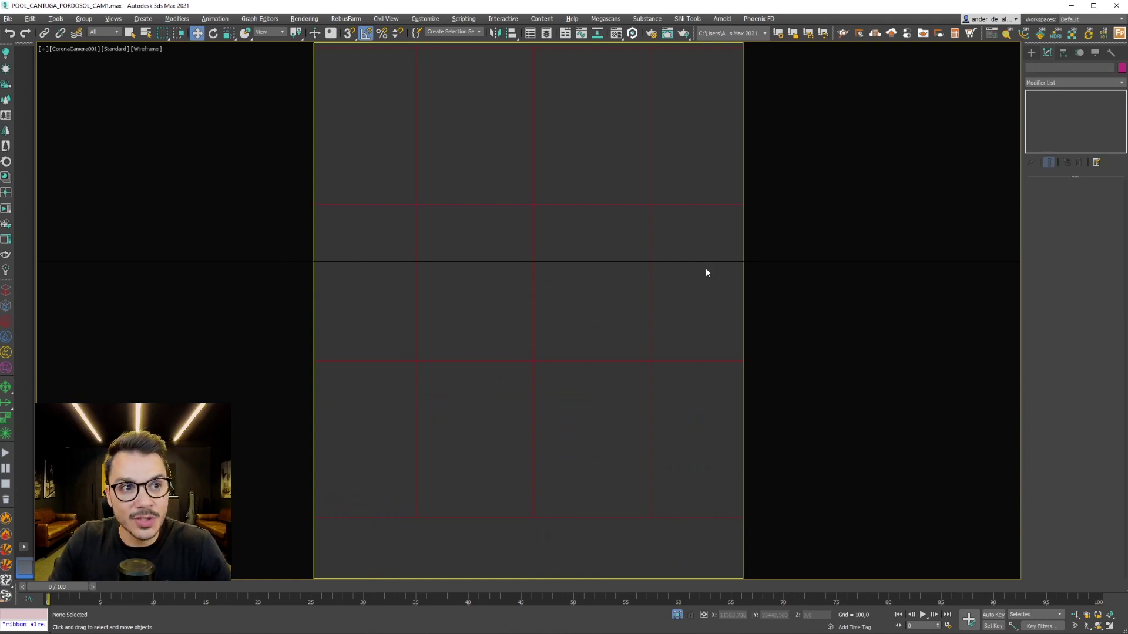
- Select CoronaCamera001 by name, toggle its horizon line off and on to compare, ending with it enabled, and clear the selection
key(h)
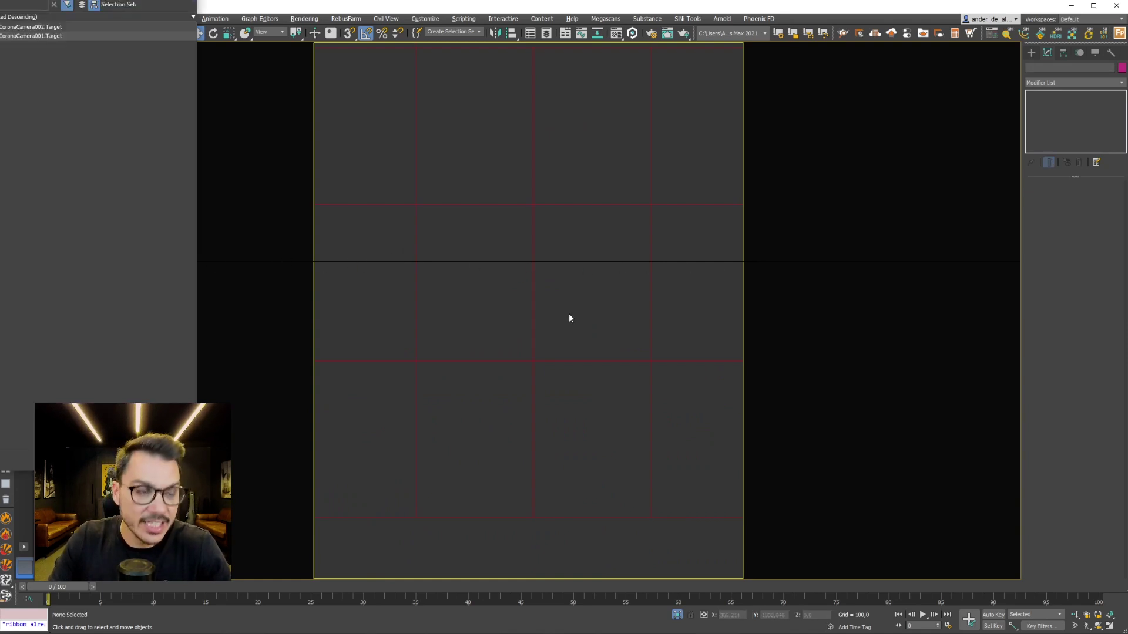
double_click(59, 27)
right_click(491, 152)
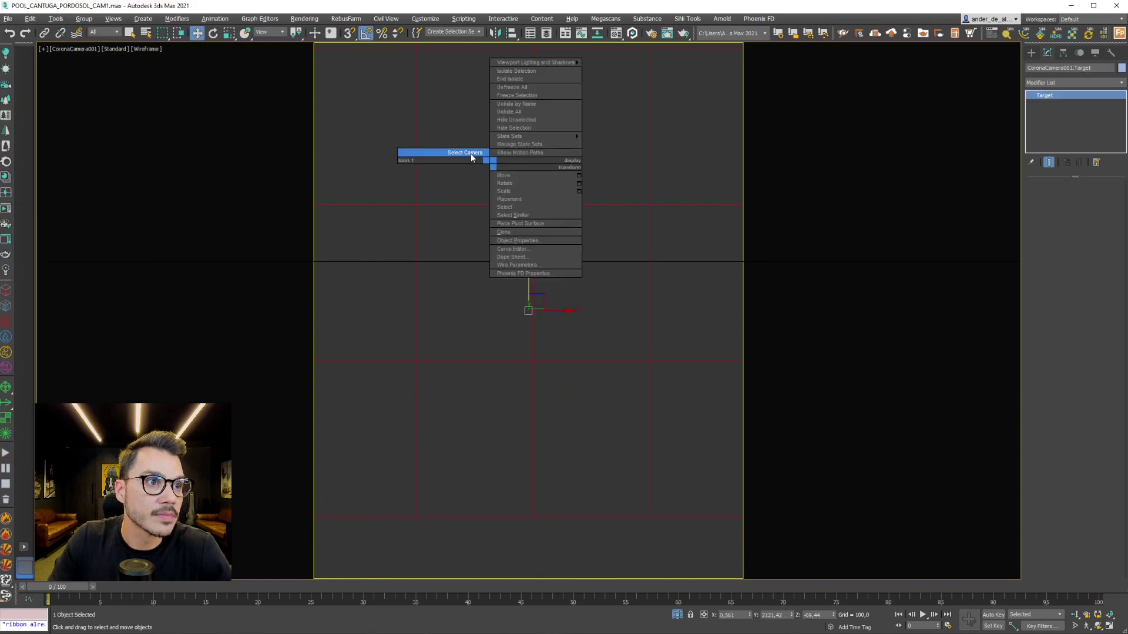
click(473, 156)
click(1079, 199)
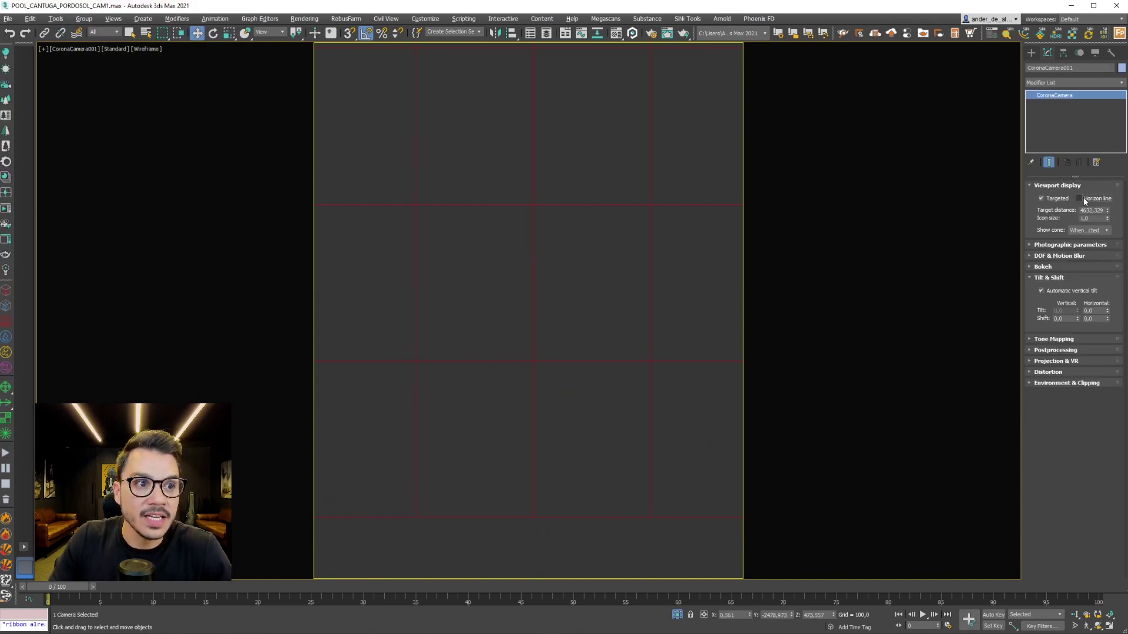
click(1079, 199)
click(1079, 199)
click(1079, 199)
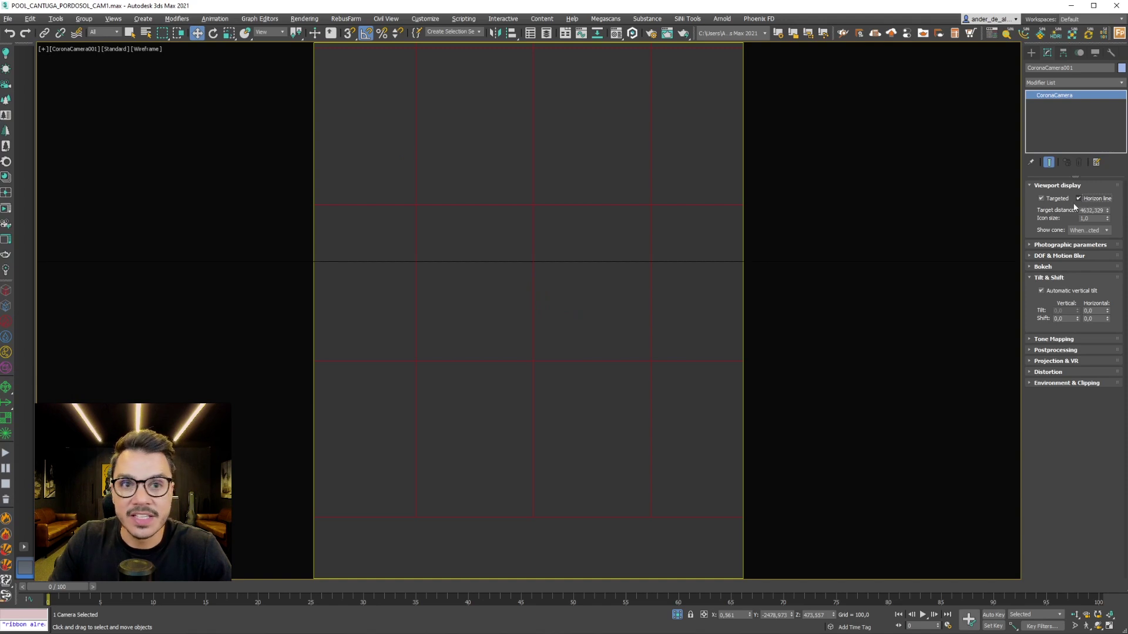
click(595, 268)
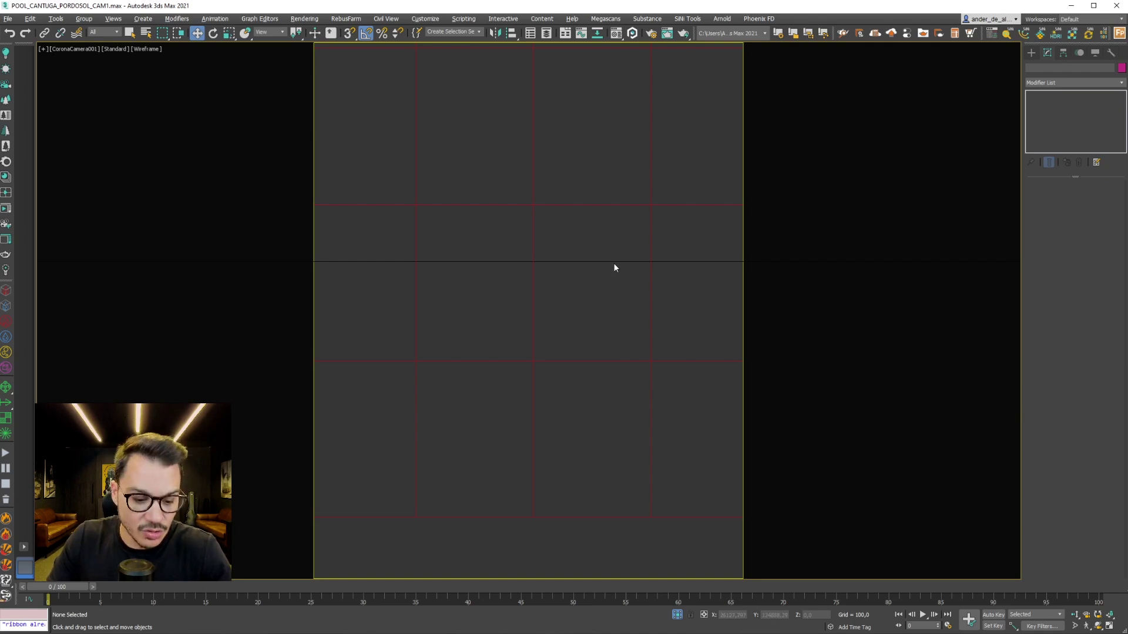
- Return to shaded display and lower the background photo plane to a Z position of about 896
key(F3)
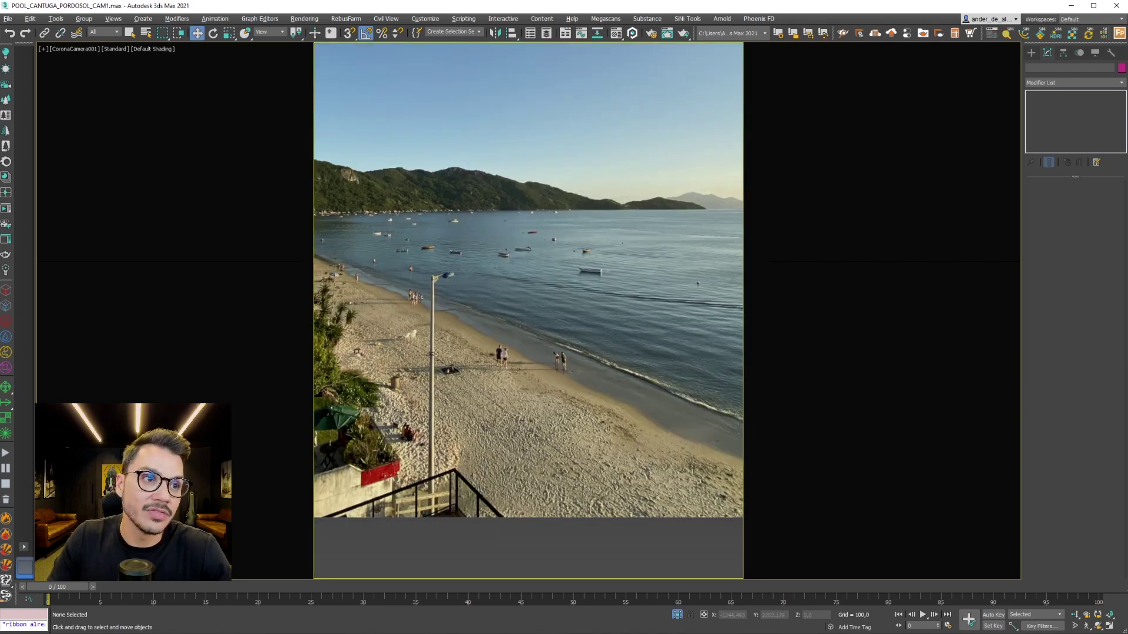
click(633, 188)
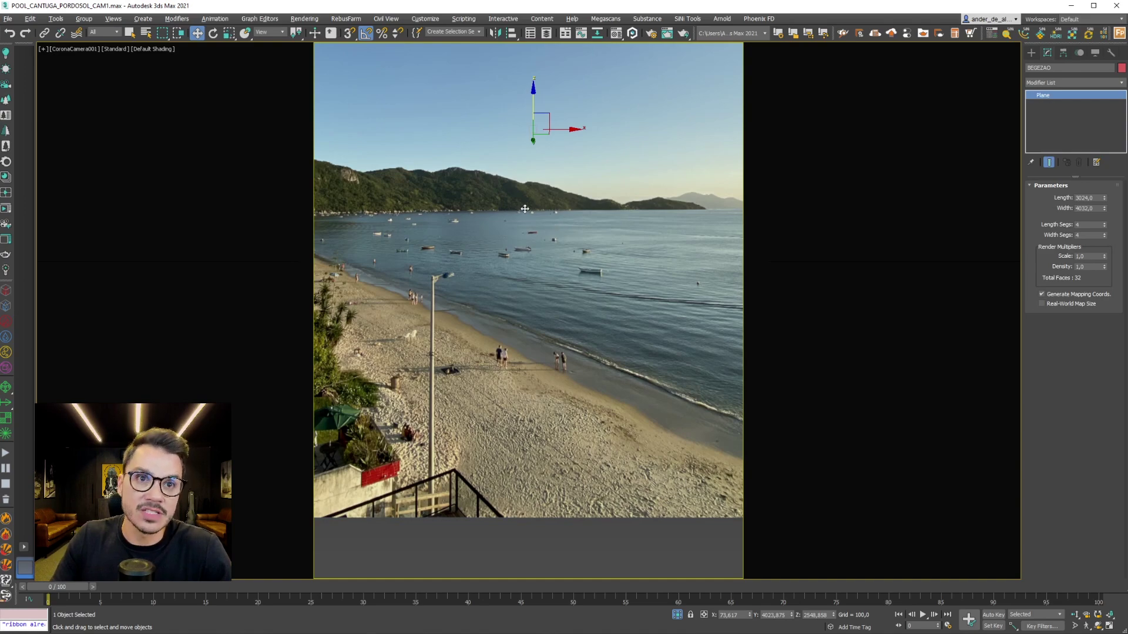
drag(533, 103, 533, 208)
- Move only the background plane's pivot down to the photo's sea horizon, at a Z position of about -326
click(1063, 53)
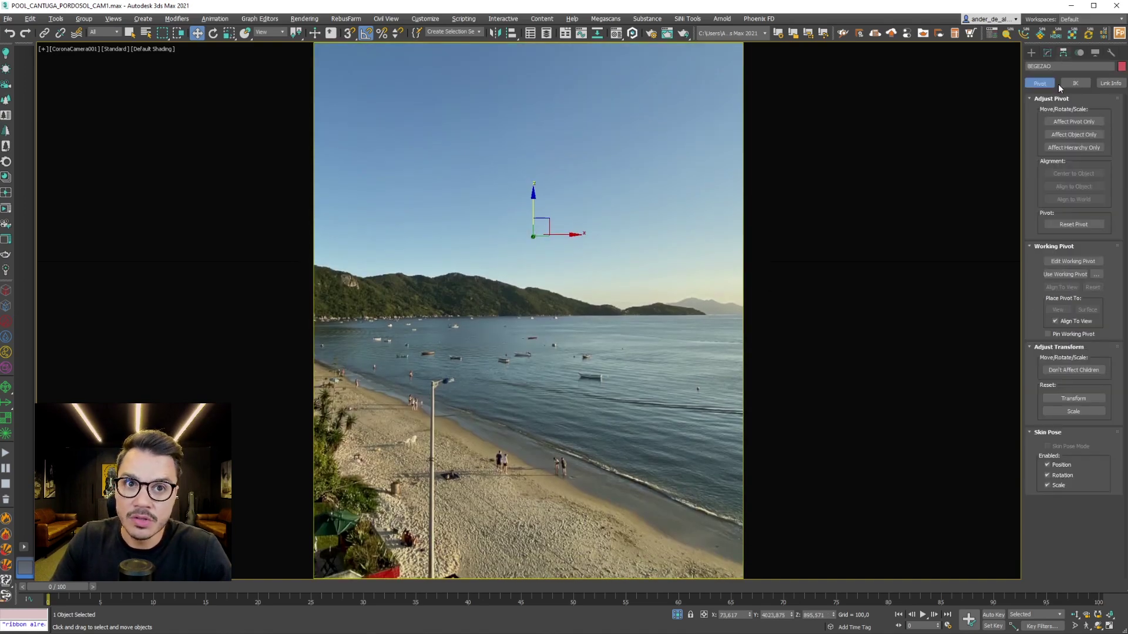
click(1074, 121)
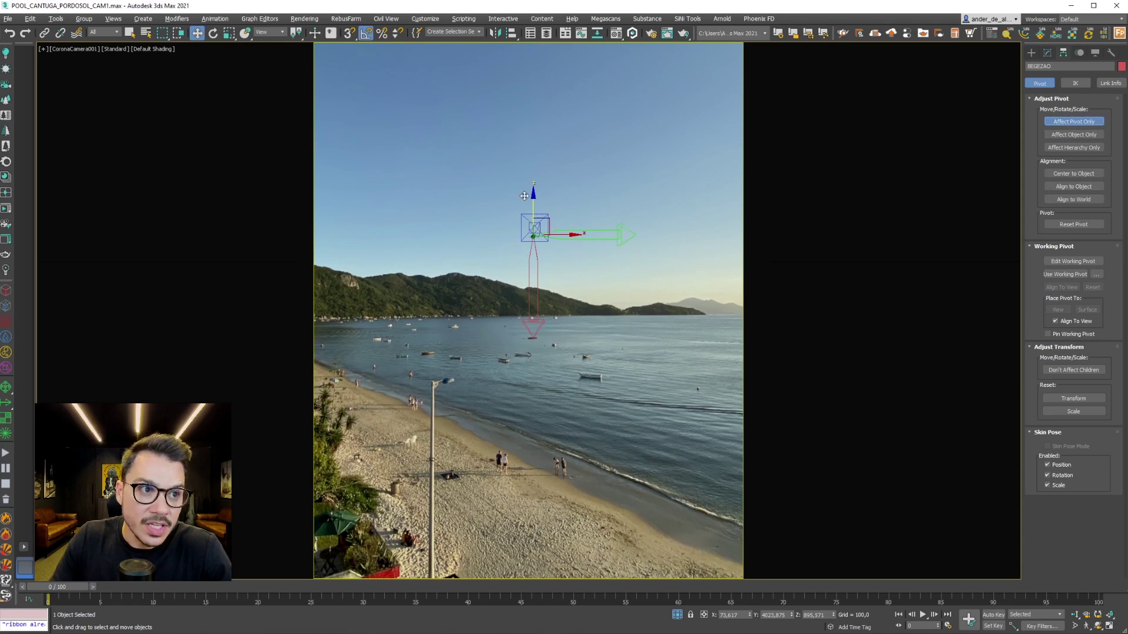
drag(532, 197, 508, 279)
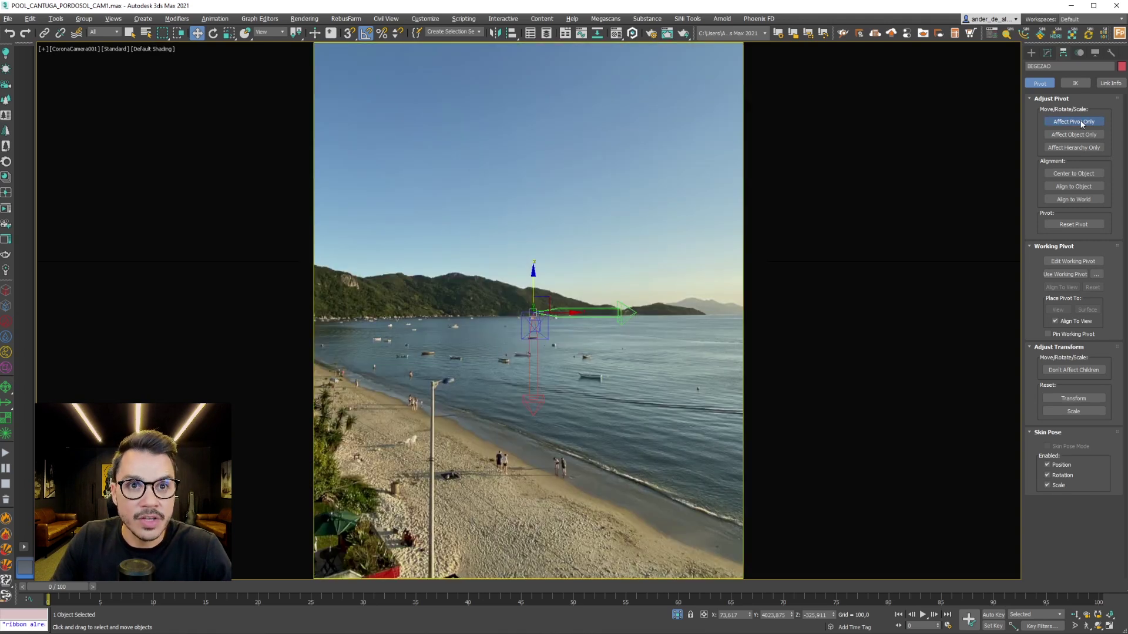
click(1074, 121)
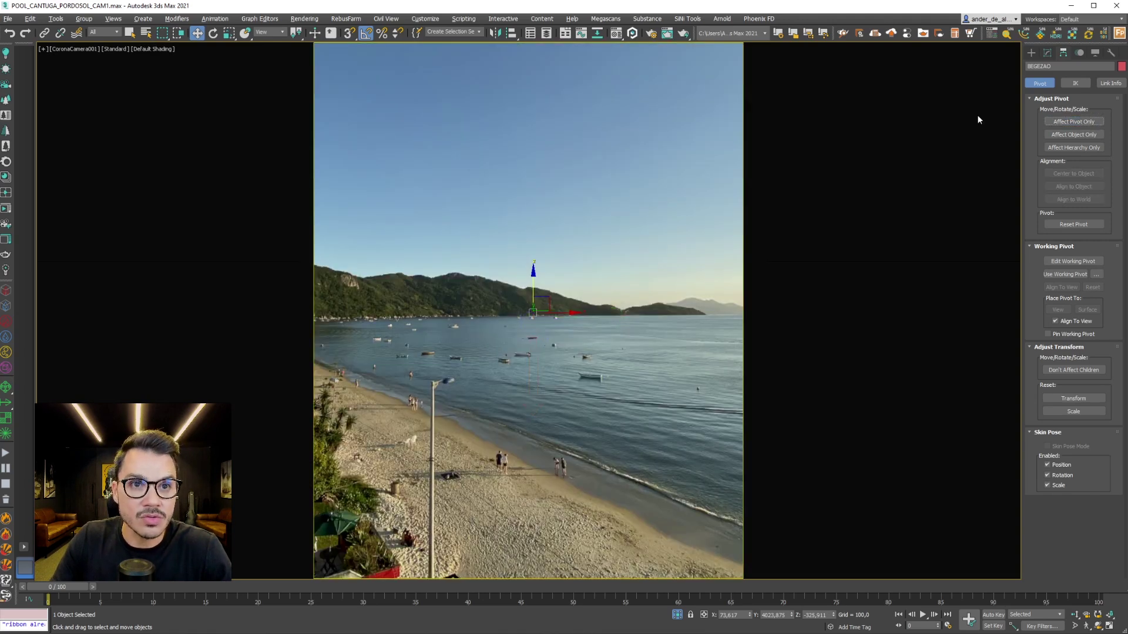
click(1031, 52)
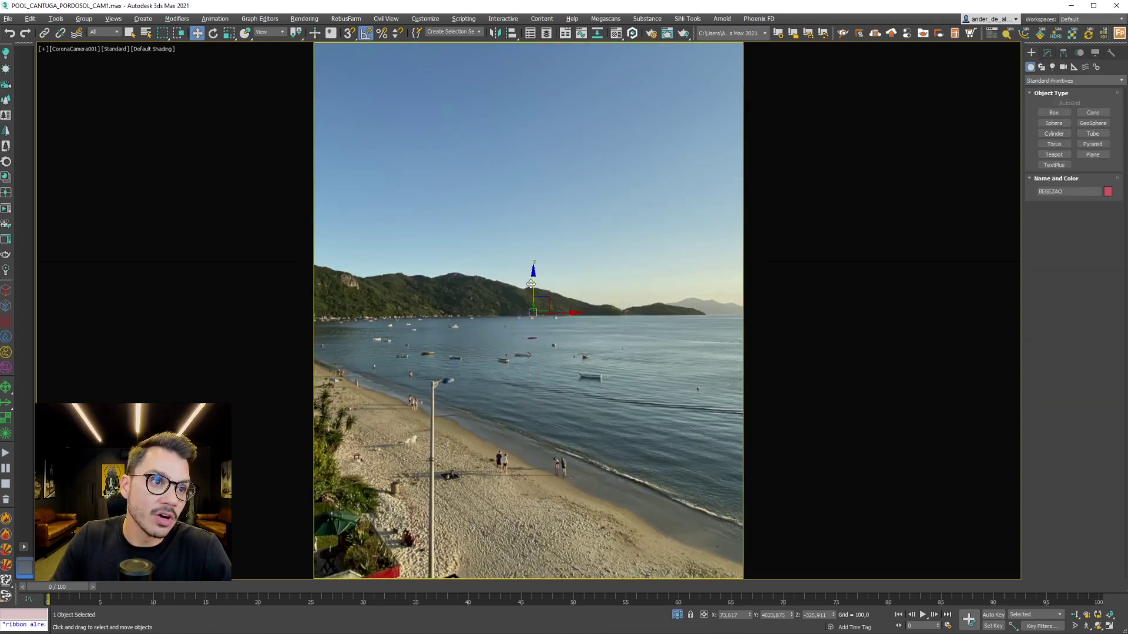
- Raise the background plane to about Z 488, aligning its pivot with CoronaCamera001's horizon line, and check the match in wireframe and shaded display
key(F3)
drag(532, 269, 526, 232)
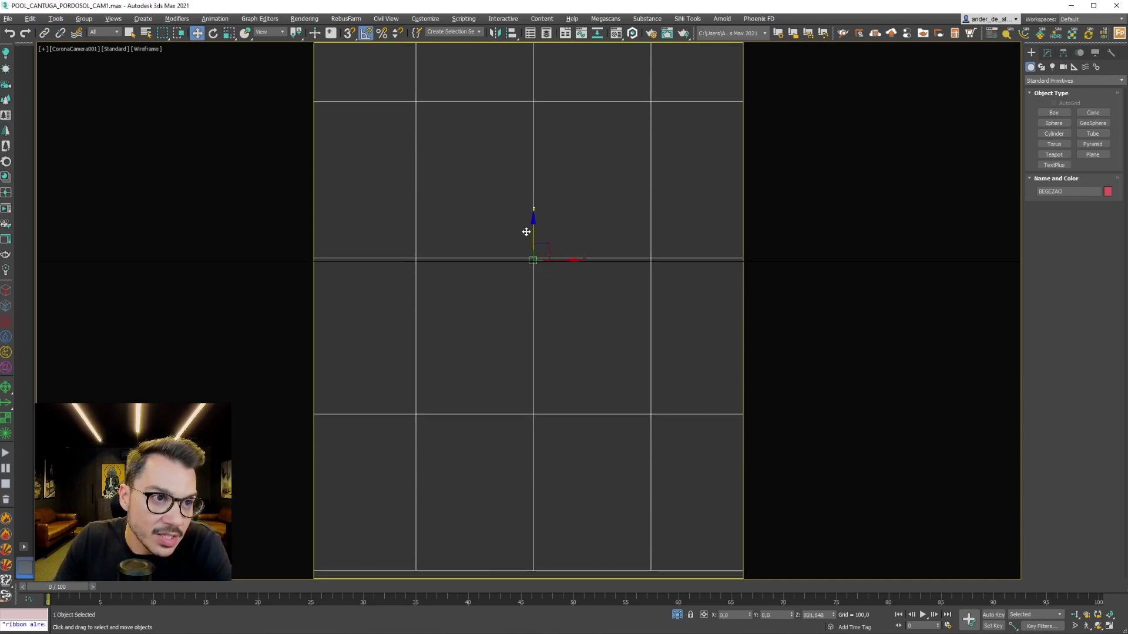
key(F3)
key(F3)
key(F3)
key(F3)
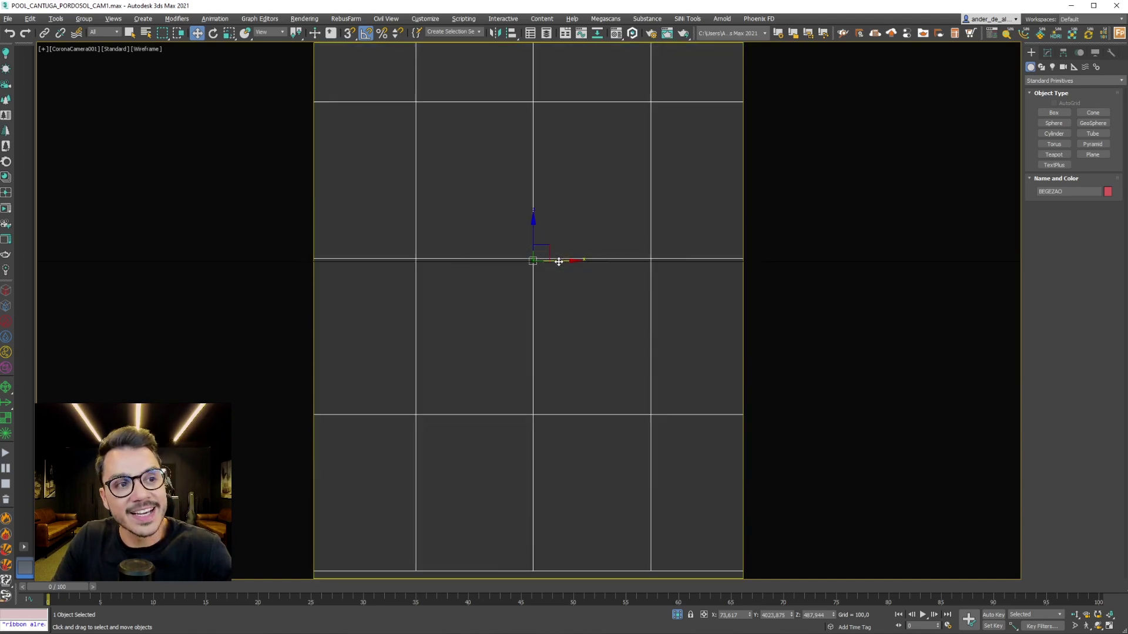
key(F3)
key(F3)
key(F3)
key(F3)
click(611, 202)
key(F3)
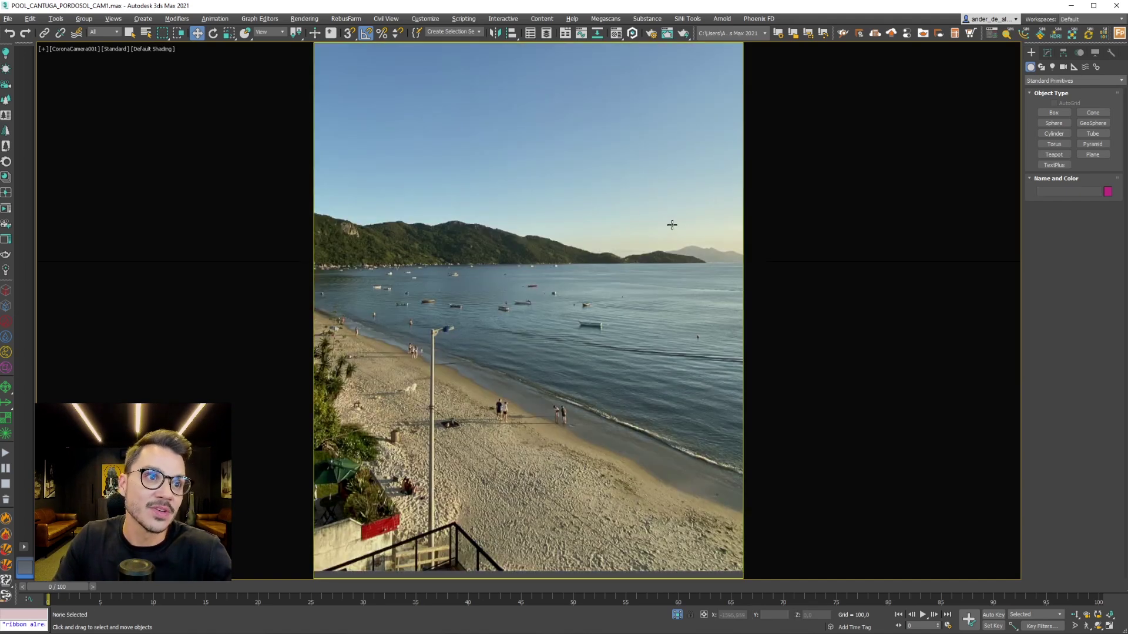
- End the isolation and check the full scene through CoronaCamera001 in wireframe and shaded display
click(676, 615)
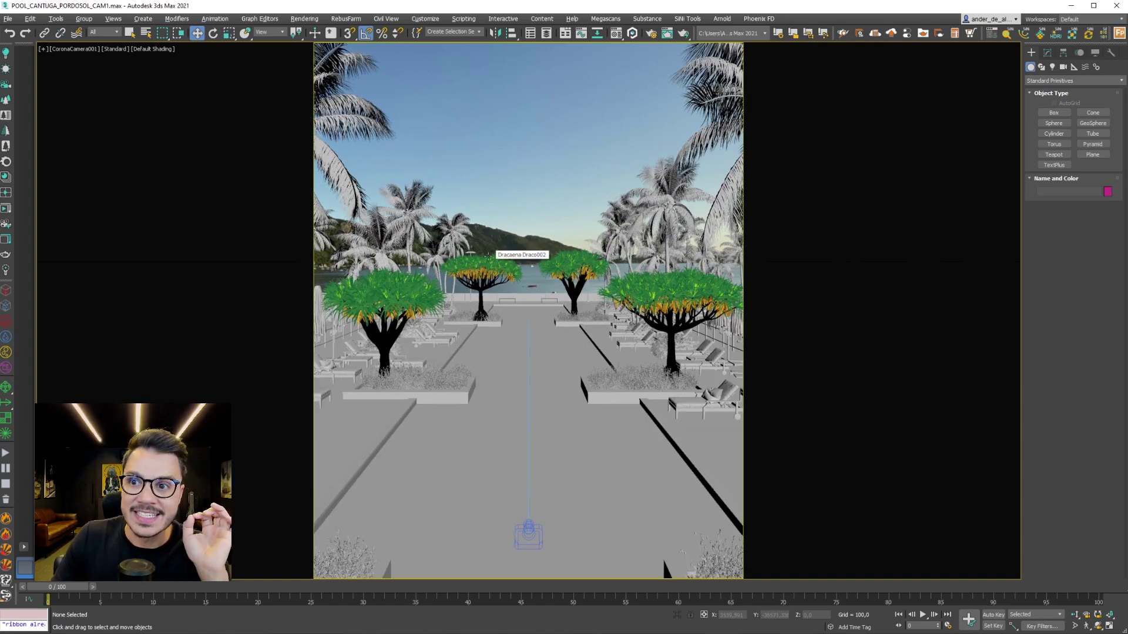
right_click(525, 235)
click(545, 199)
key(F3)
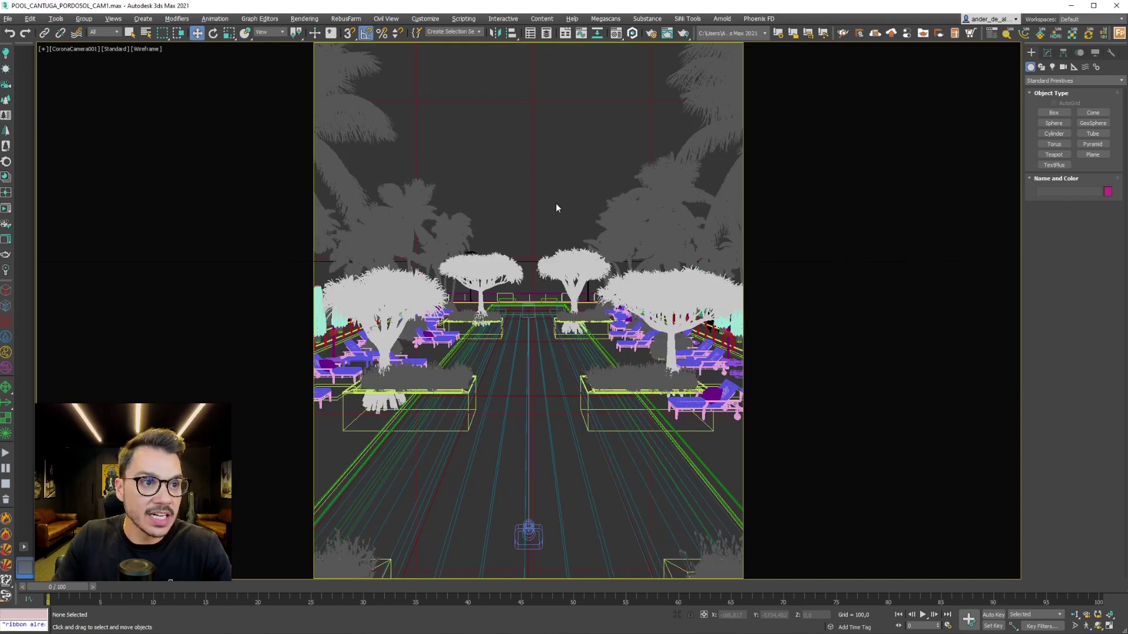
key(F3)
- Look through CoronaCamera002, isolate the background photo plane in wireframe and clear the selection
key(c)
click(534, 256)
double_click(533, 256)
click(566, 141)
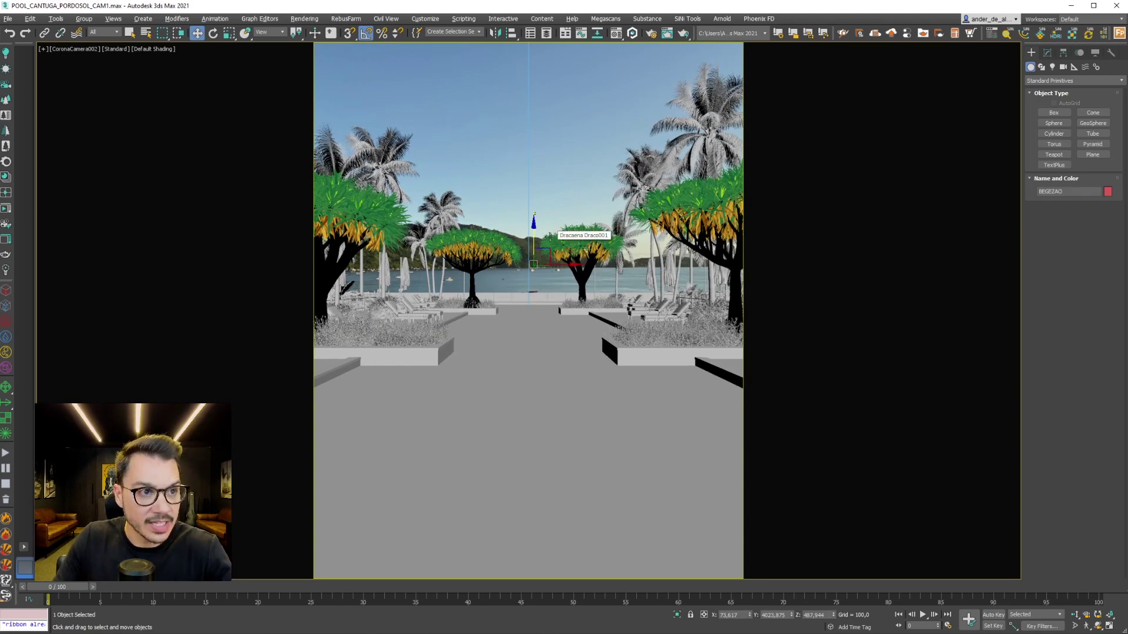
key(F3)
key(alt+q)
click(637, 272)
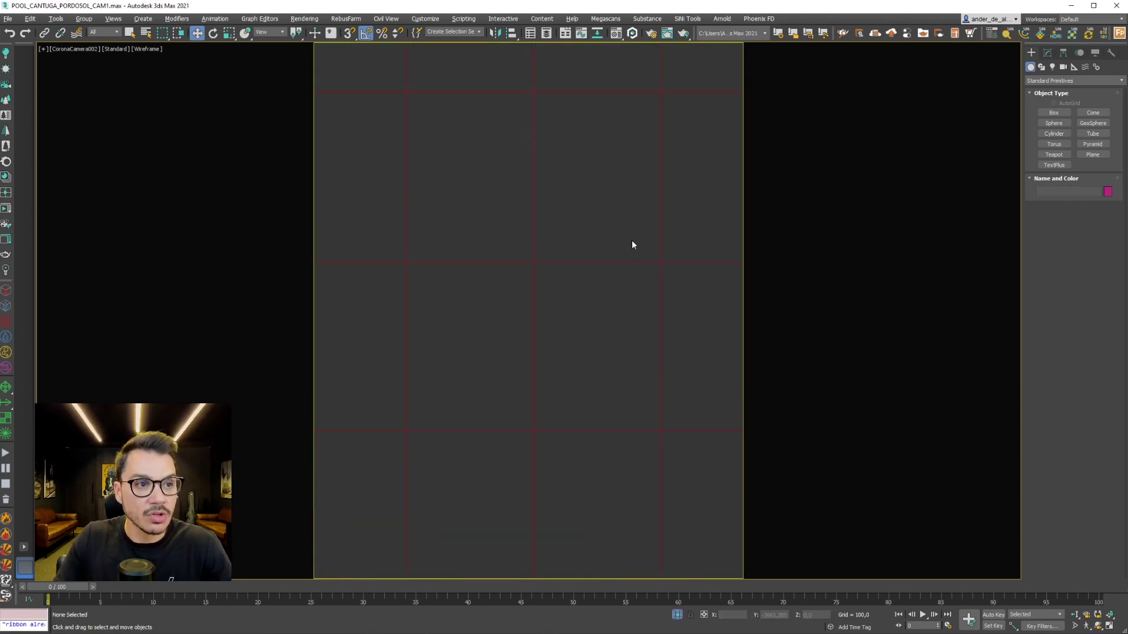
- Select CoronaCamera002 by name through its target, enable its horizon line display and clear the selection
key(h)
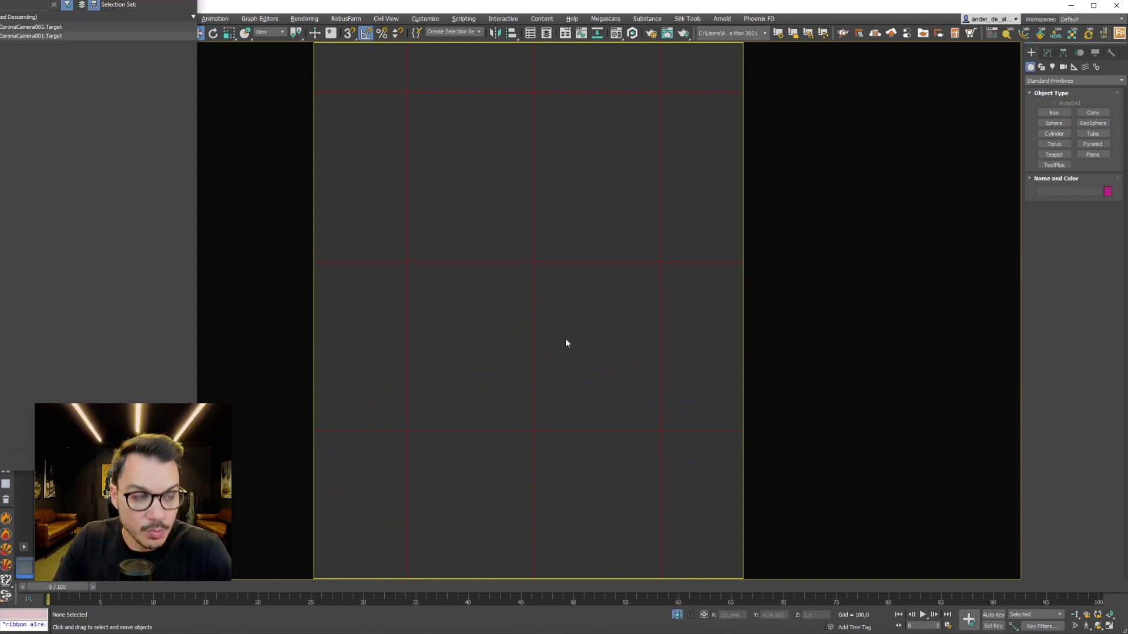
double_click(60, 29)
right_click(446, 204)
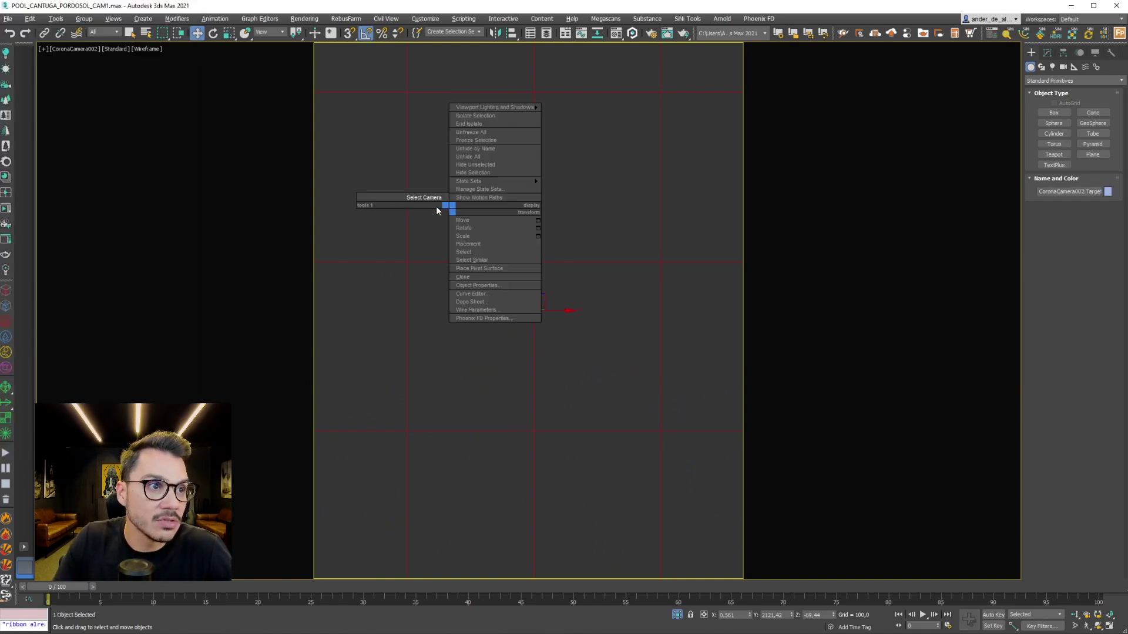
click(430, 198)
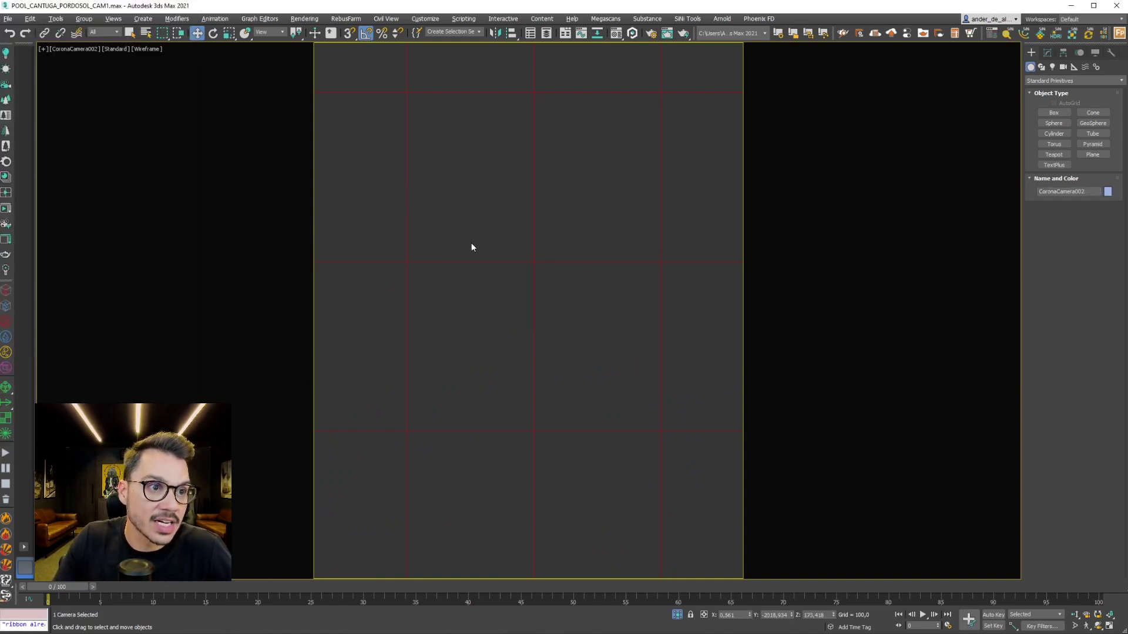
click(1047, 53)
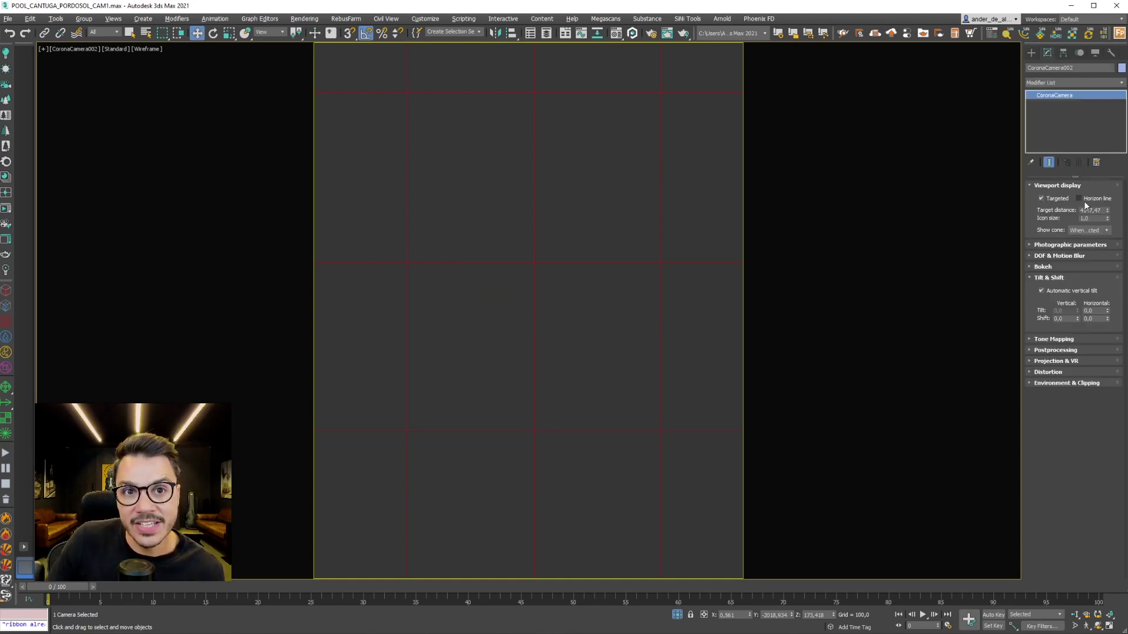
click(1094, 203)
click(528, 346)
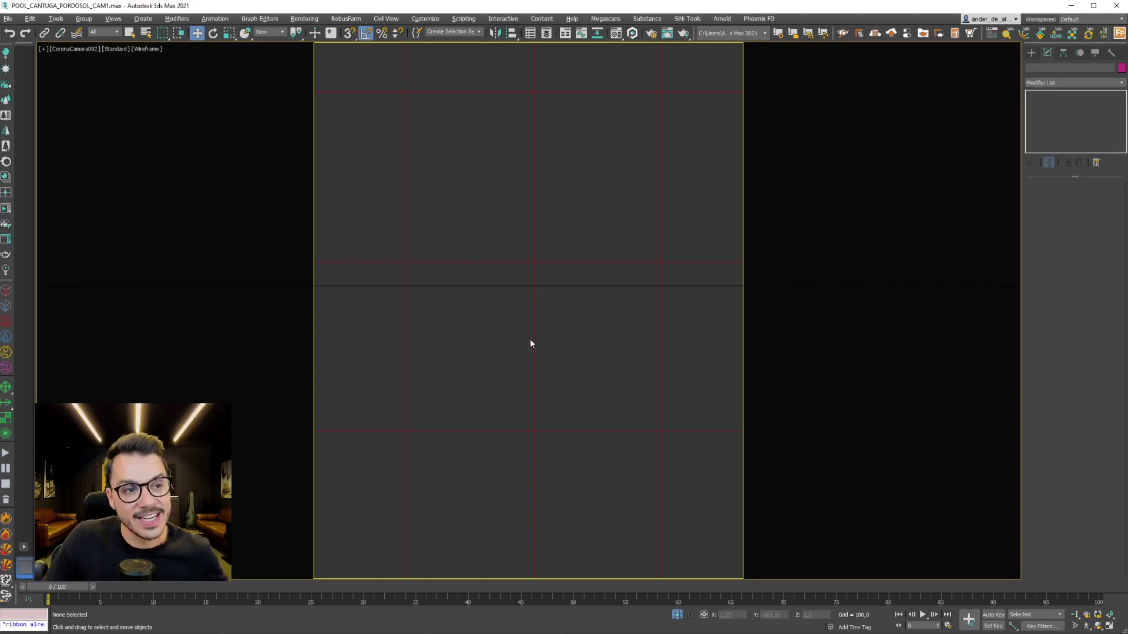
- Lower the background plane to about Z 176, aligning its pivot with CoronaCamera002's horizon line, and return to shaded display
click(594, 263)
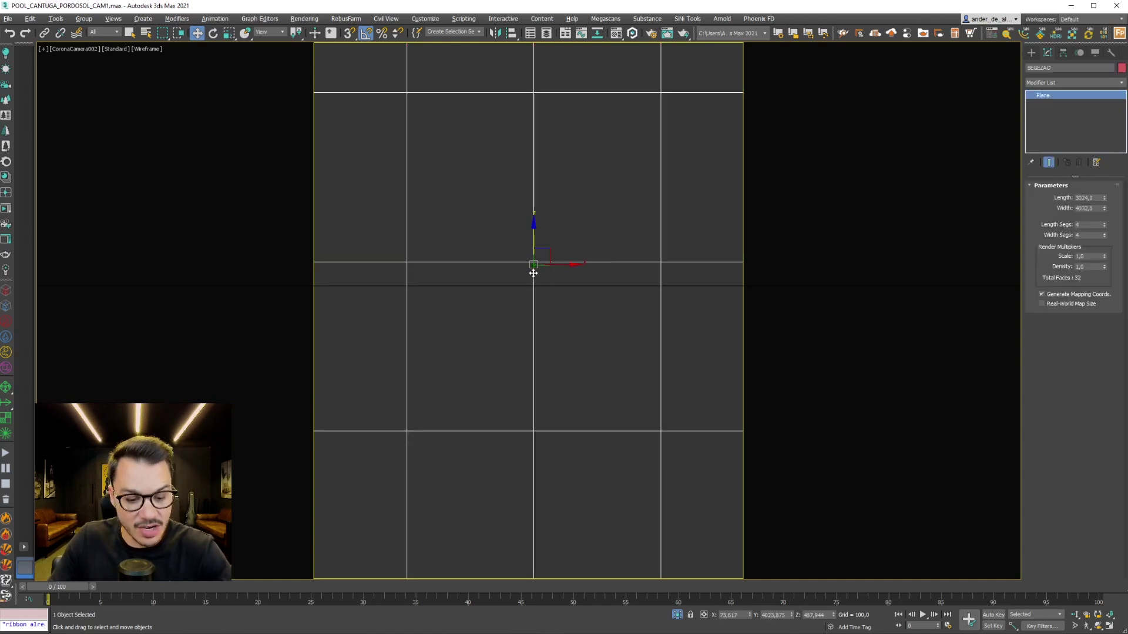
drag(538, 250, 519, 257)
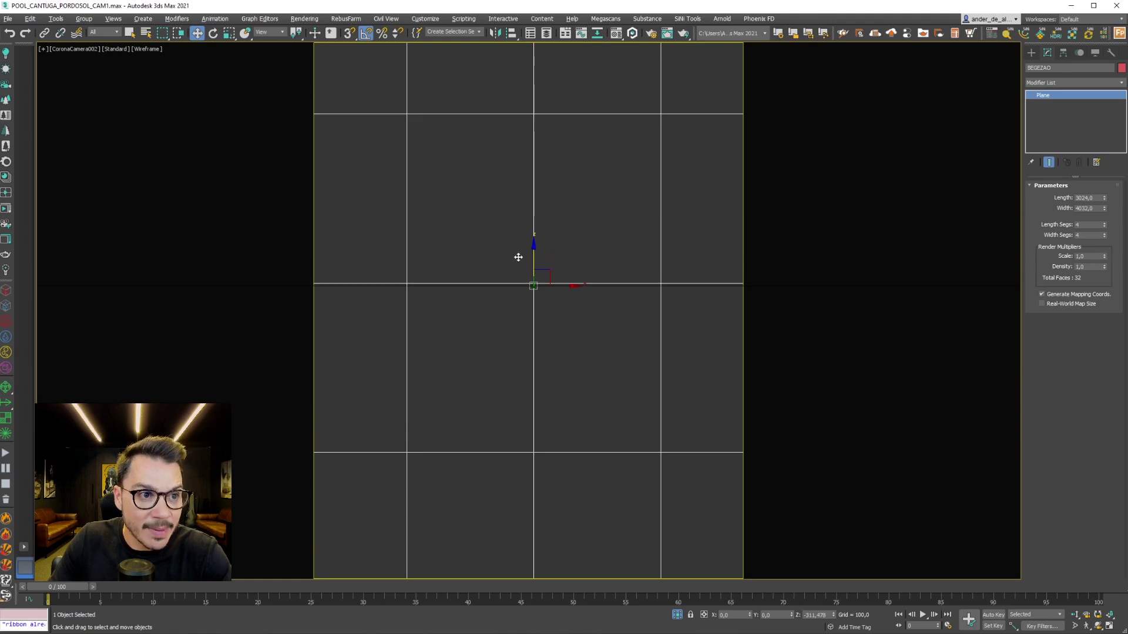
click(565, 322)
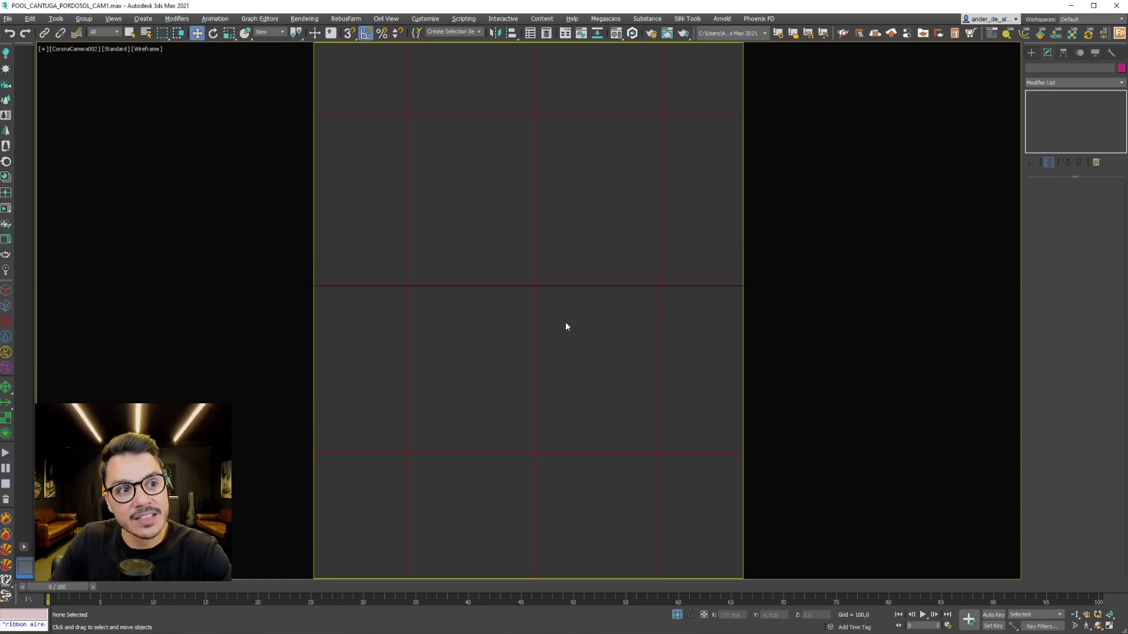
key(F3)
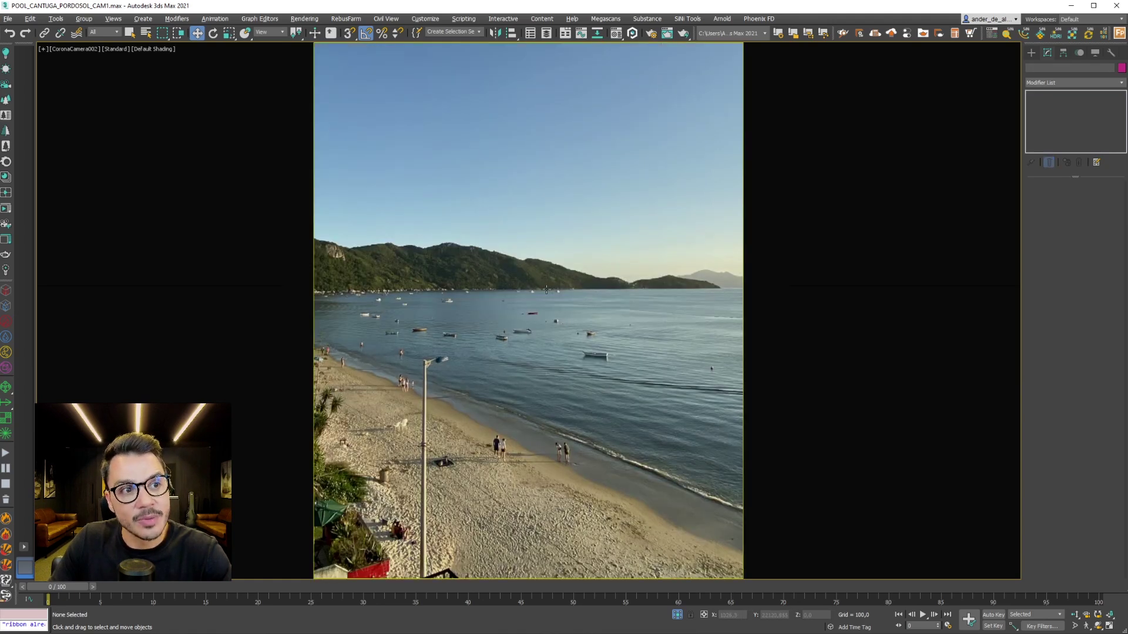
- End the isolation and look through CoronaCamera001 again
click(676, 614)
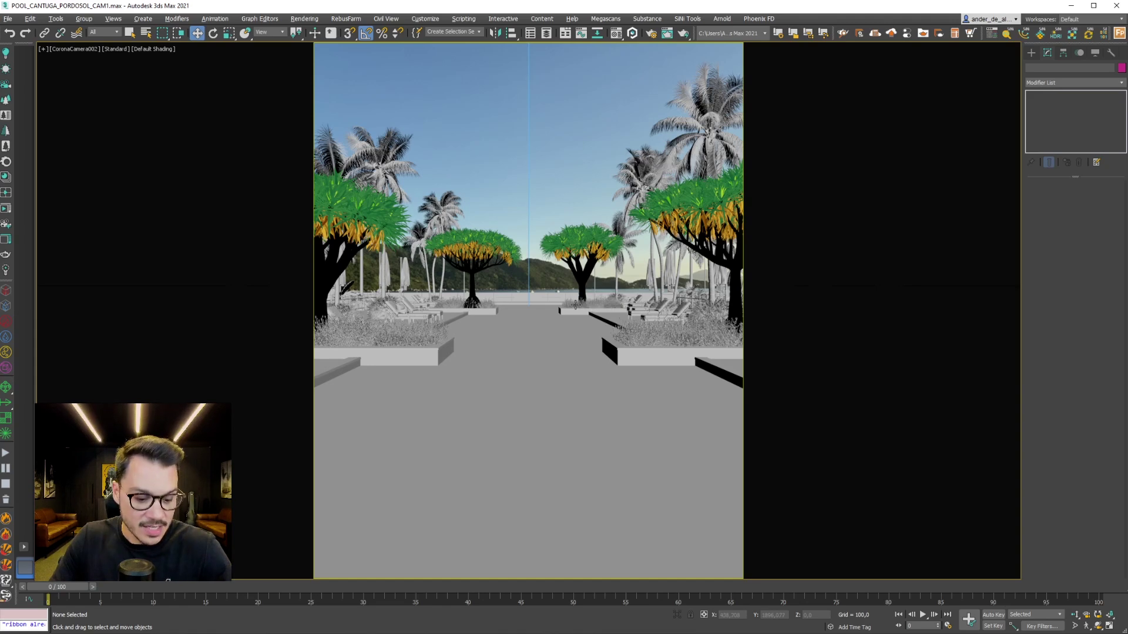
key(c)
double_click(558, 256)
key(c)
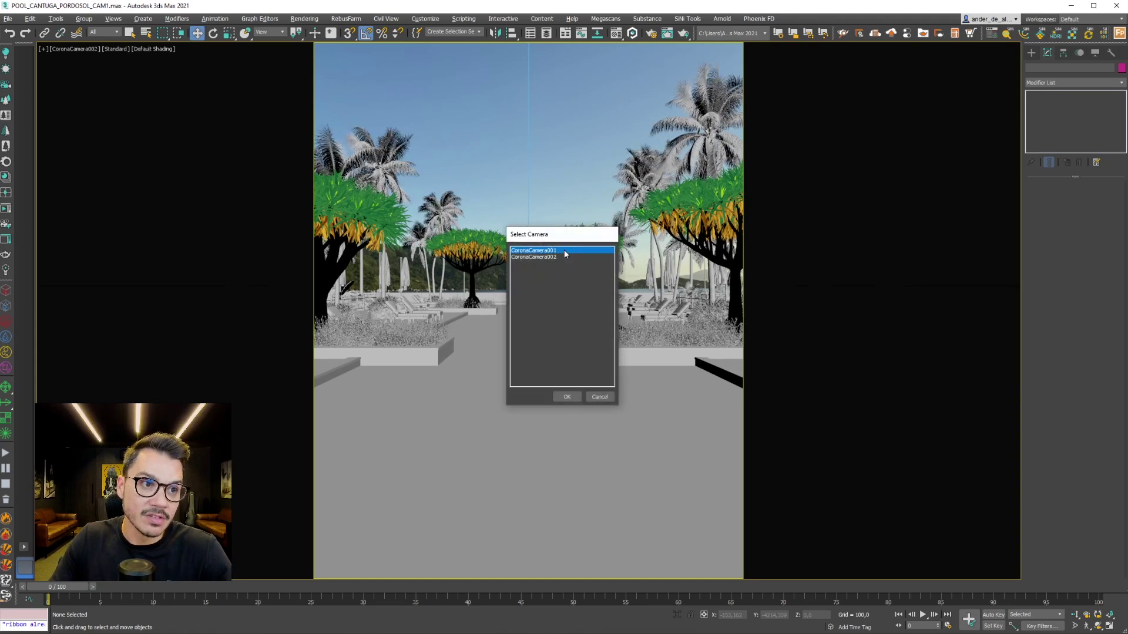
double_click(558, 251)
- Raise the background plane in wireframe until its pivot meets CoronaCamera001's horizon line, clear the selection and return to shaded display
click(578, 197)
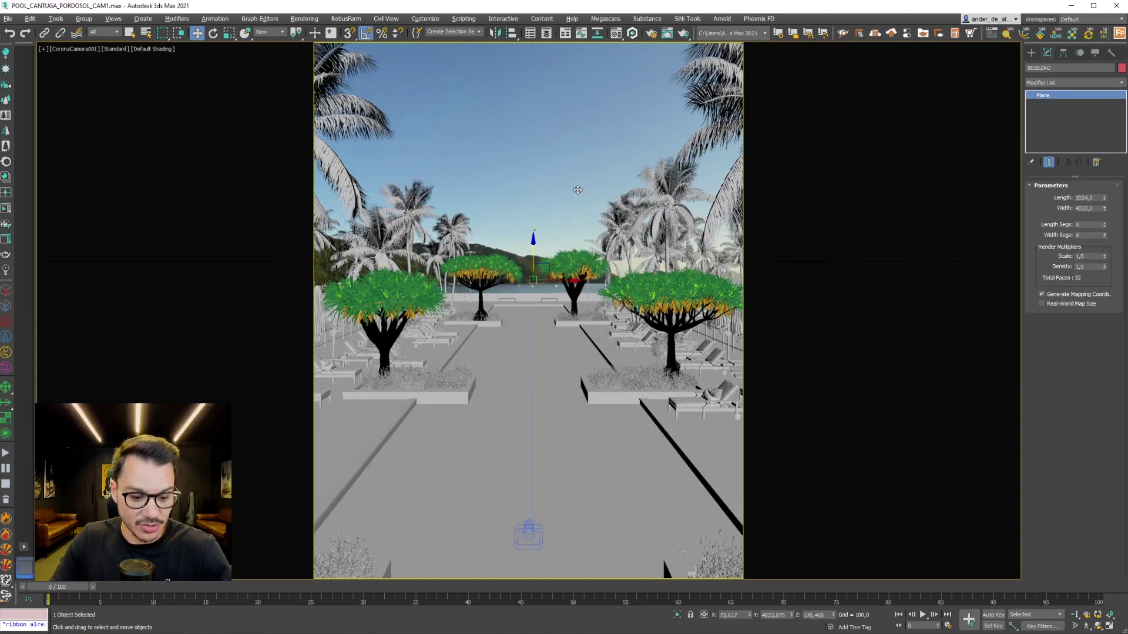
key(F3)
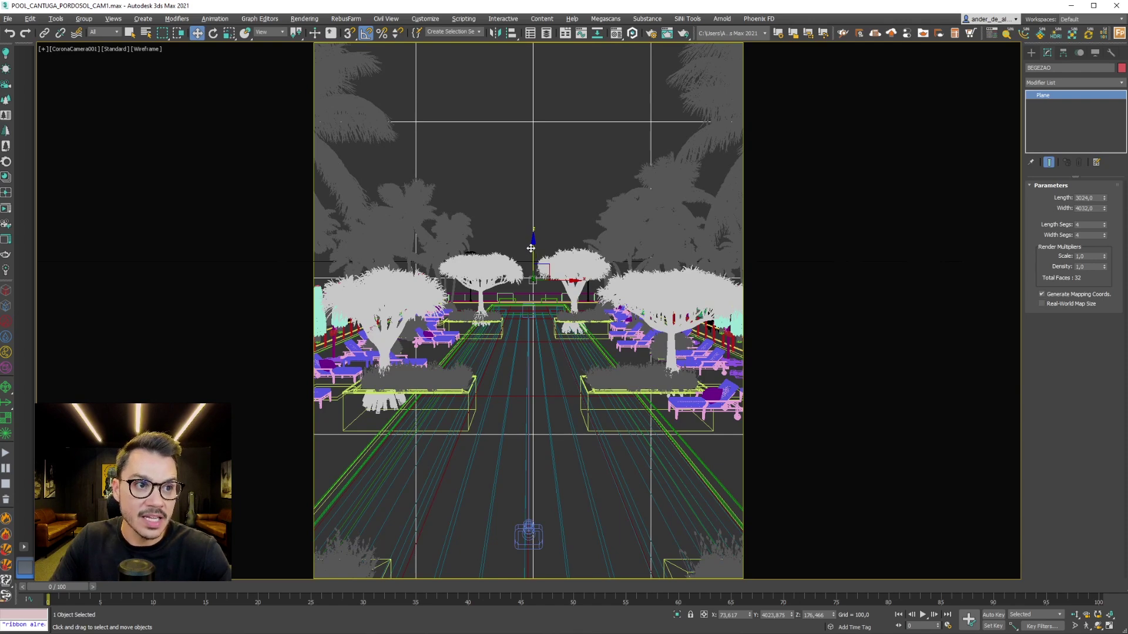
drag(533, 247, 525, 229)
click(527, 229)
key(F3)
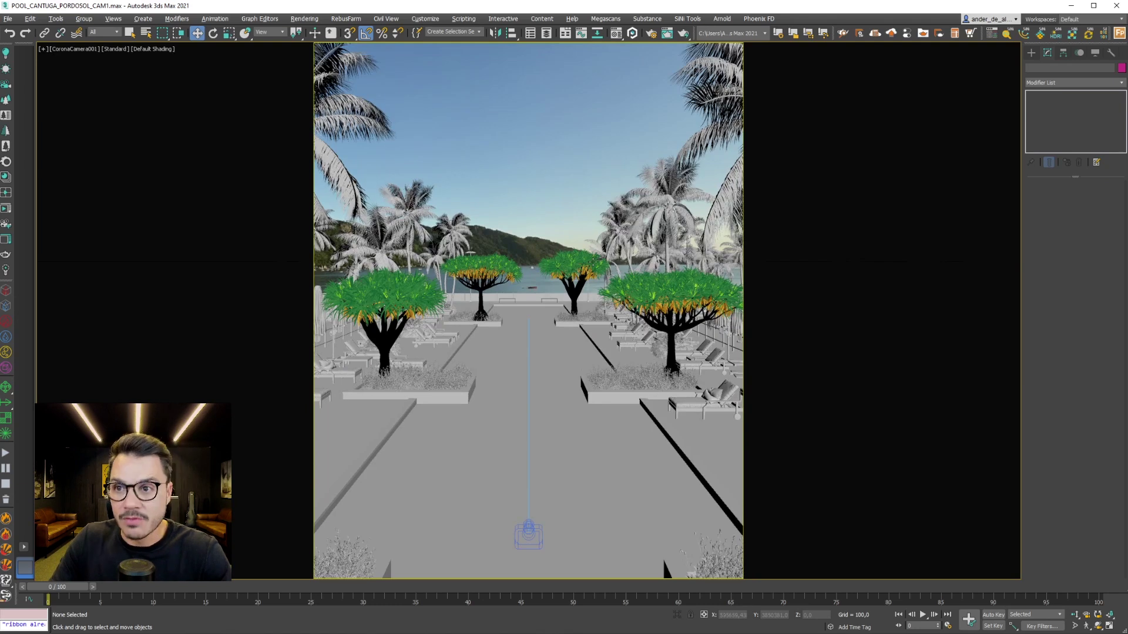
- Show the whole scene from the top in wireframe
key(F3)
key(t)
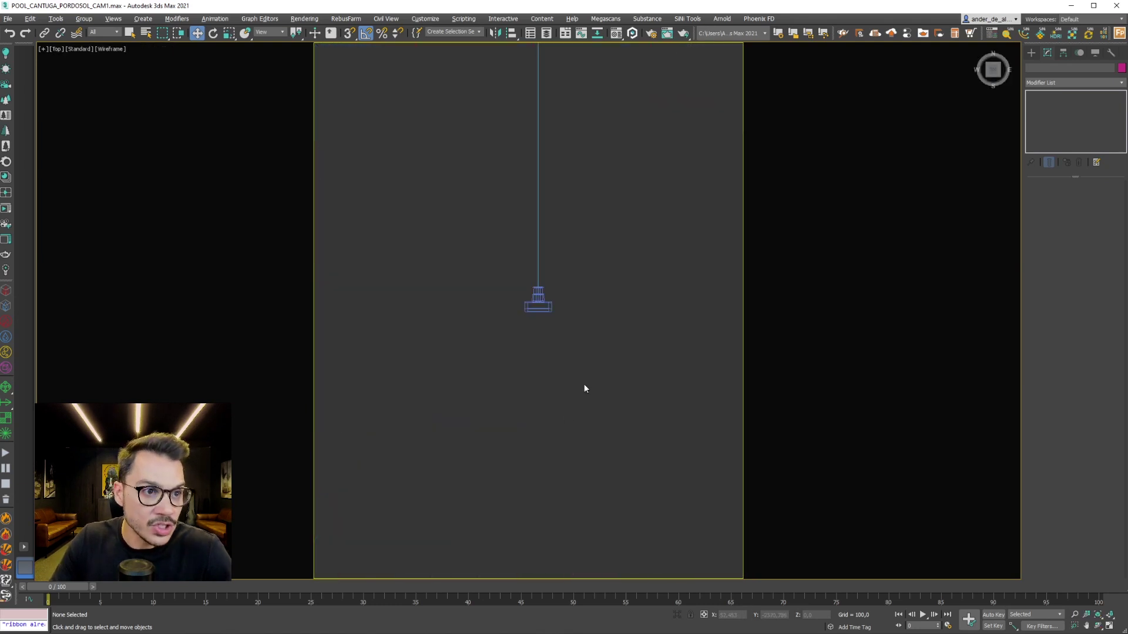
key(z)
- Check the image dimensions of CANTUGAPORDOSOL_BG_001.jpg in the FOTOS folder and return to 3ds Max
click(1071, 6)
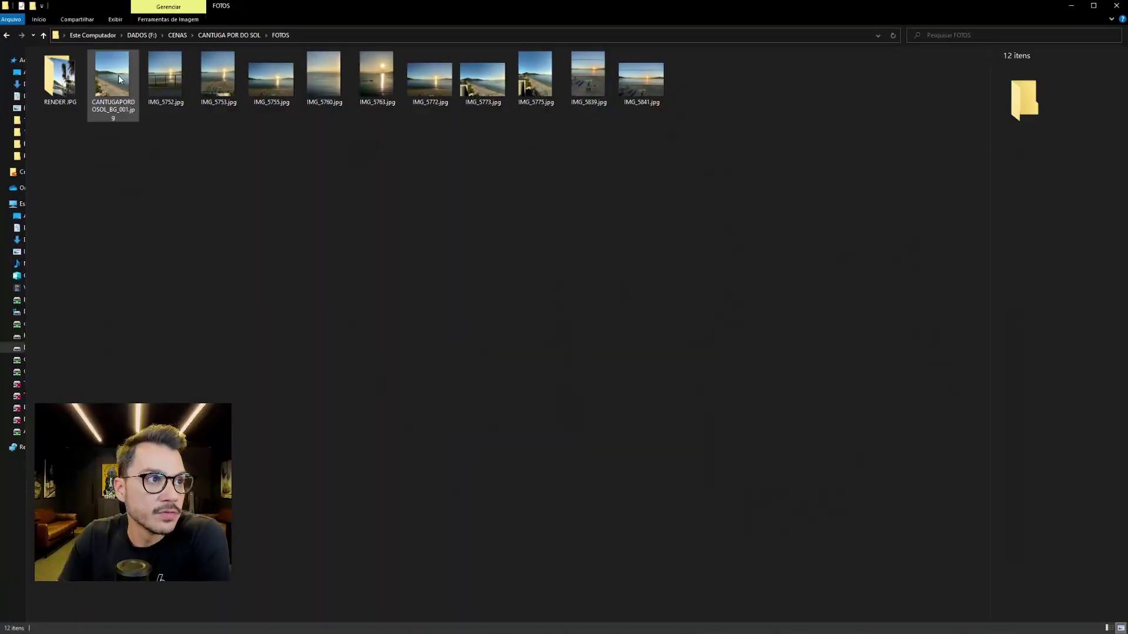
click(118, 75)
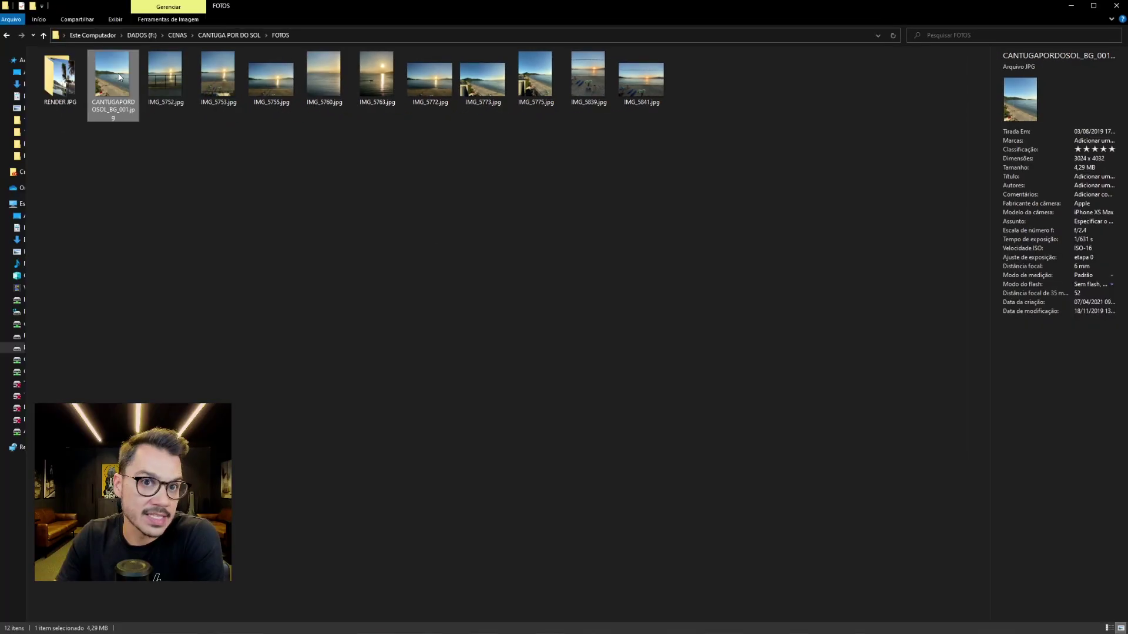
key(alt+Tab)
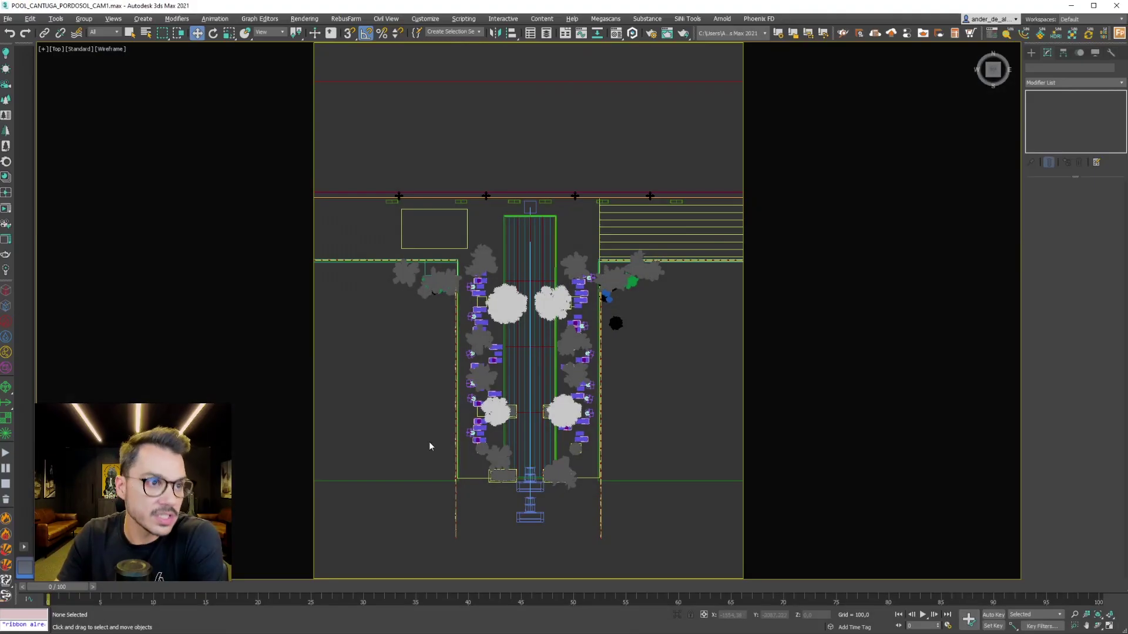
- Isolate the BEGEZAO background plane in an orbited perspective view with shaded display
key(p)
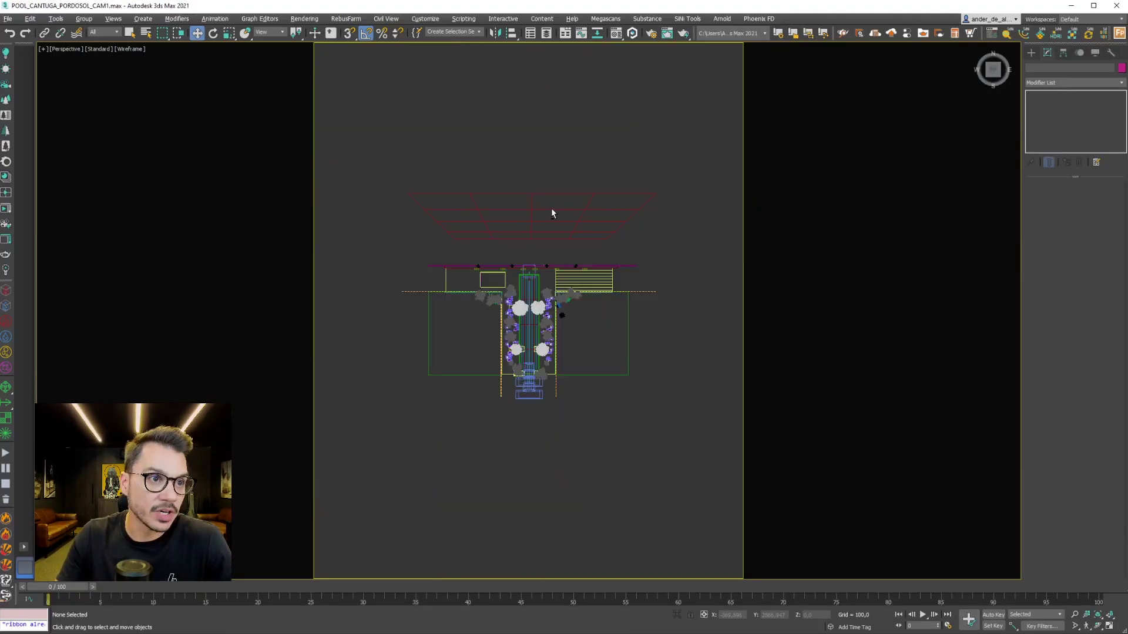
alt+middle_drag(552, 211, 584, 187)
click(467, 229)
key(alt+q)
key(F3)
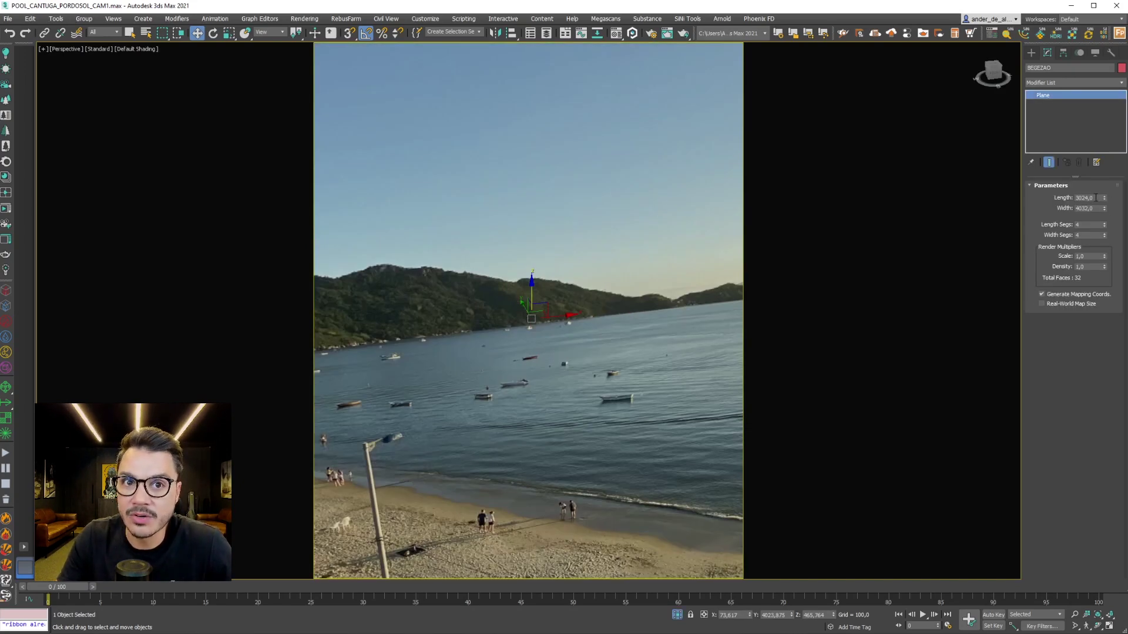
- Try scaling the background plane unevenly along its width and height, restoring its original proportions after each test
scroll(598, 313, down, 4)
key(e)
key(r)
scroll(588, 305, down, 5)
scroll(576, 383, up, 5)
scroll(614, 319, down, 5)
scroll(585, 296, up, 6)
drag(587, 266, 544, 322)
middle_drag(569, 324, 554, 350)
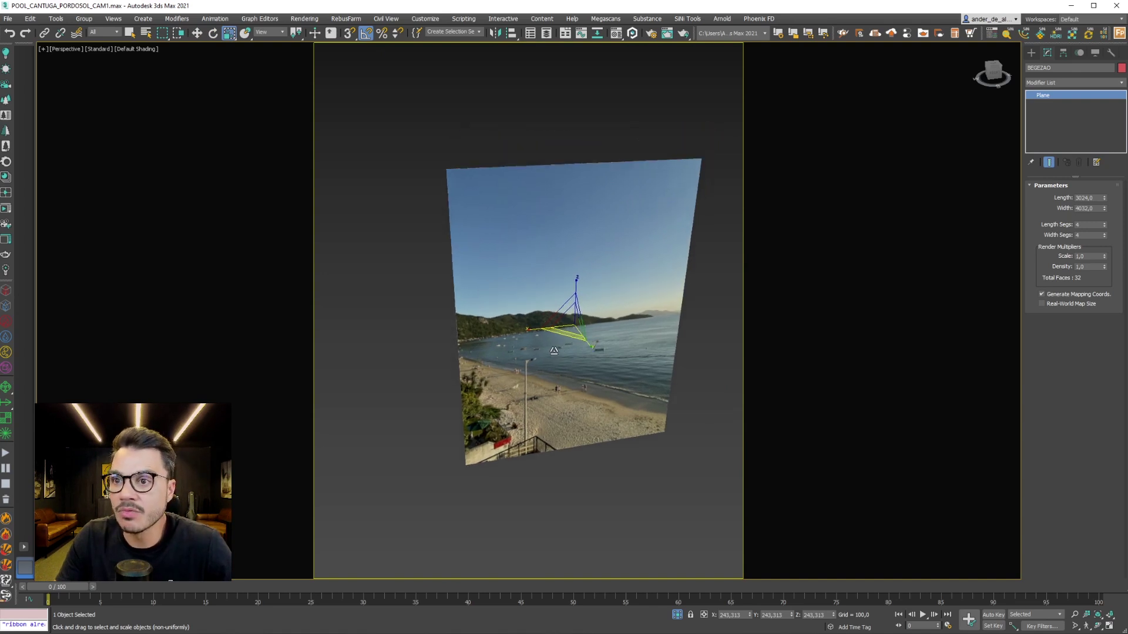
drag(531, 328, 547, 325)
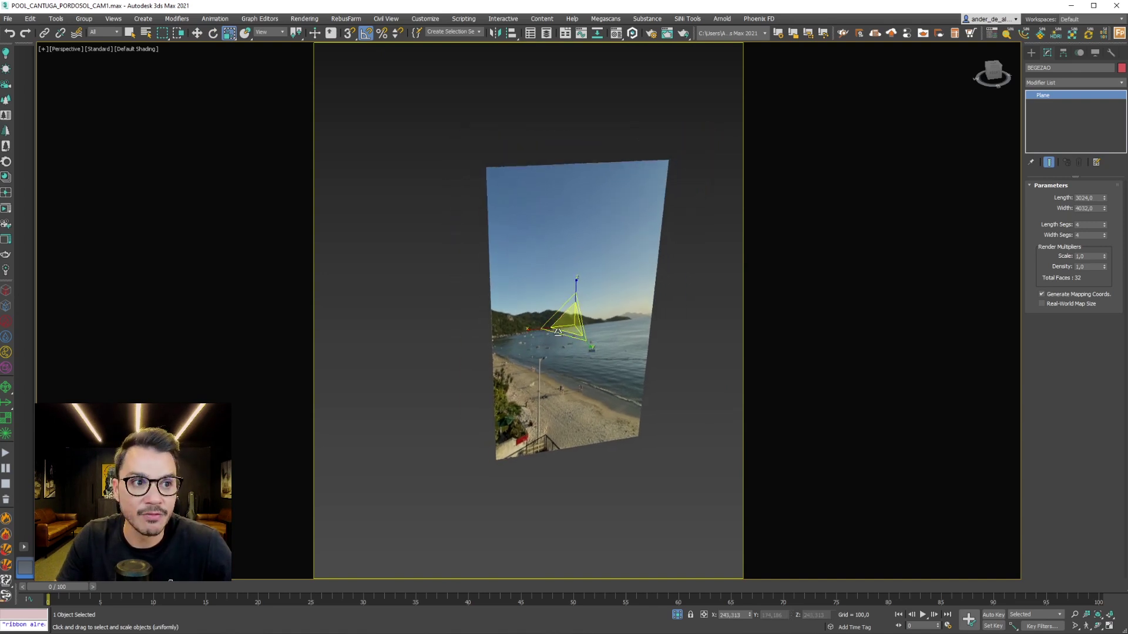
drag(578, 283, 577, 288)
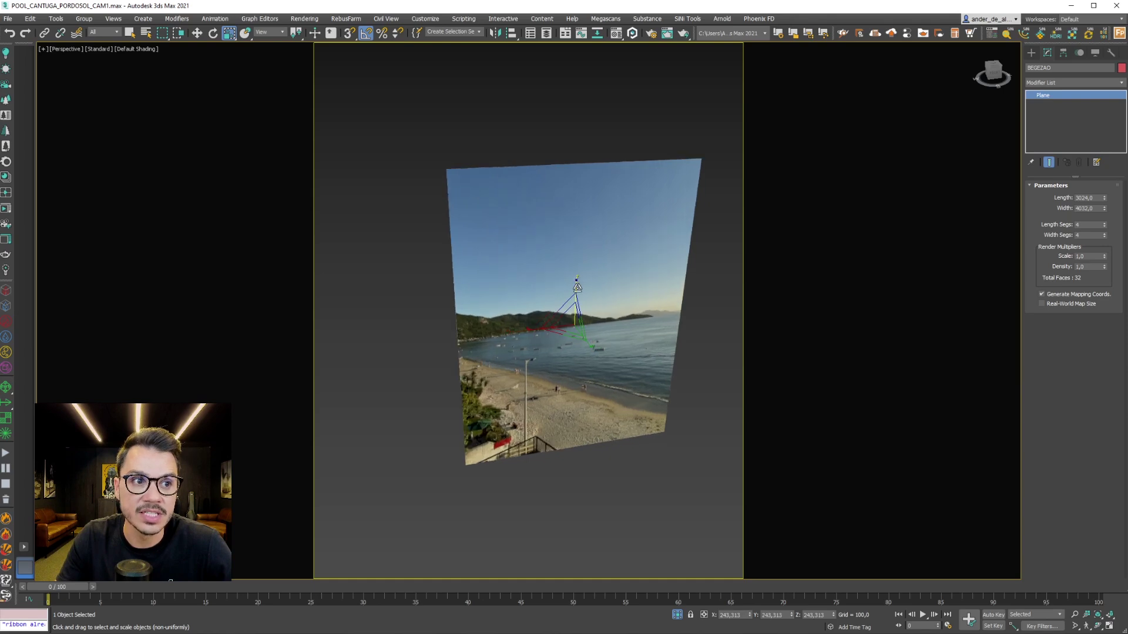
scroll(573, 318, up, 5)
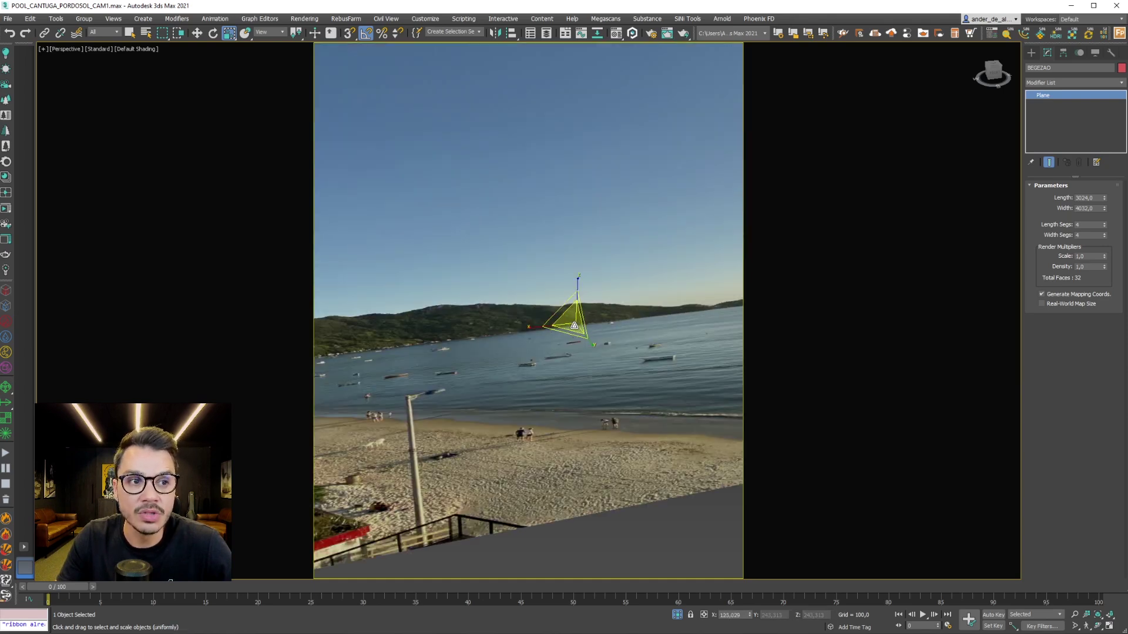
scroll(600, 404, down, 5)
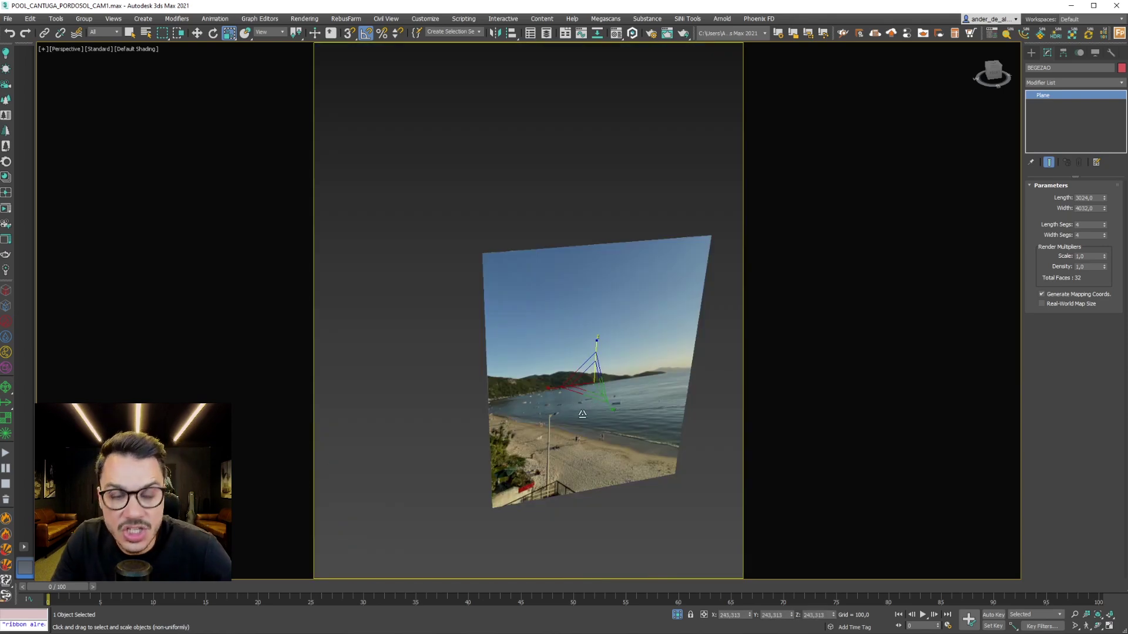
- Look through CoronaCamera001, try squashing the background plane's height, and undo that scaling
alt+middle_drag(582, 411, 593, 405)
key(c)
click(536, 251)
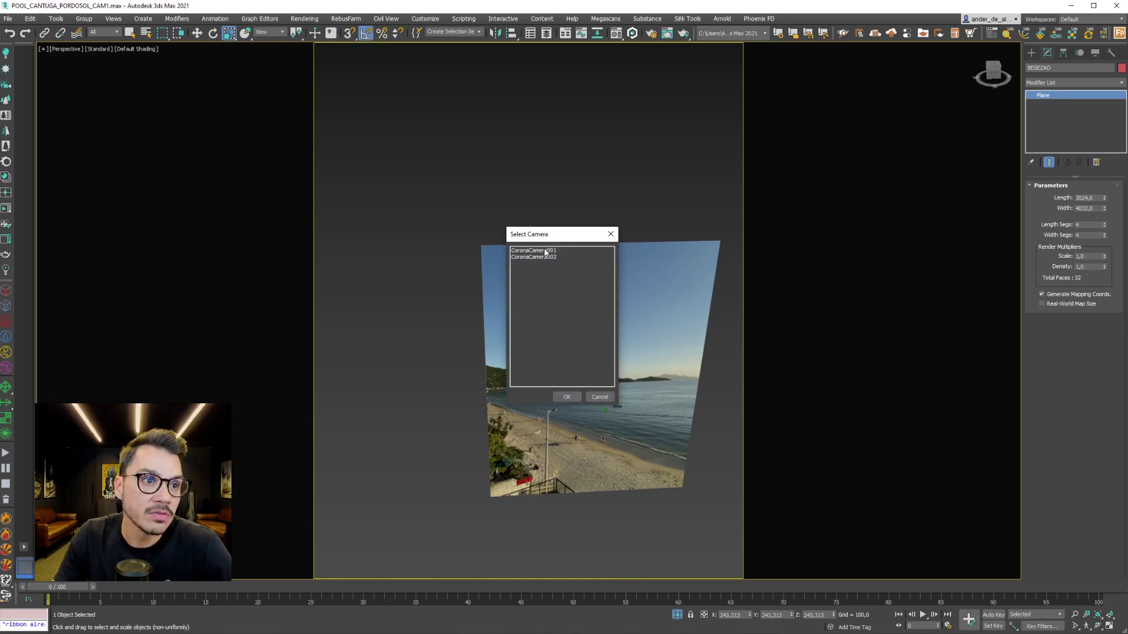
double_click(536, 251)
drag(538, 217, 462, 262)
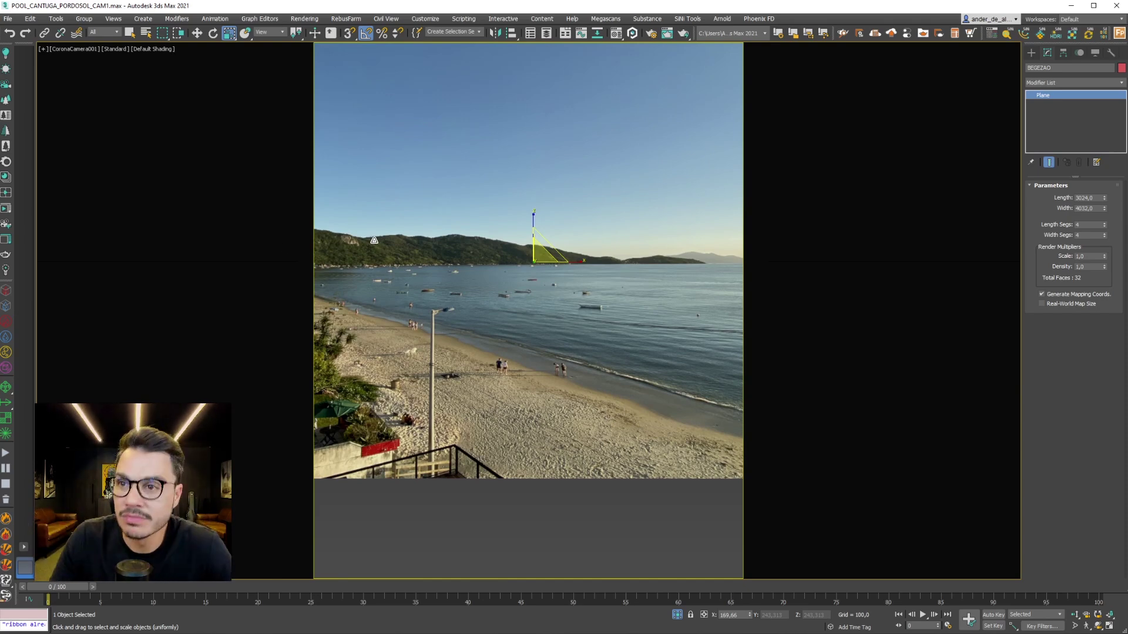
key(ctrl+z)
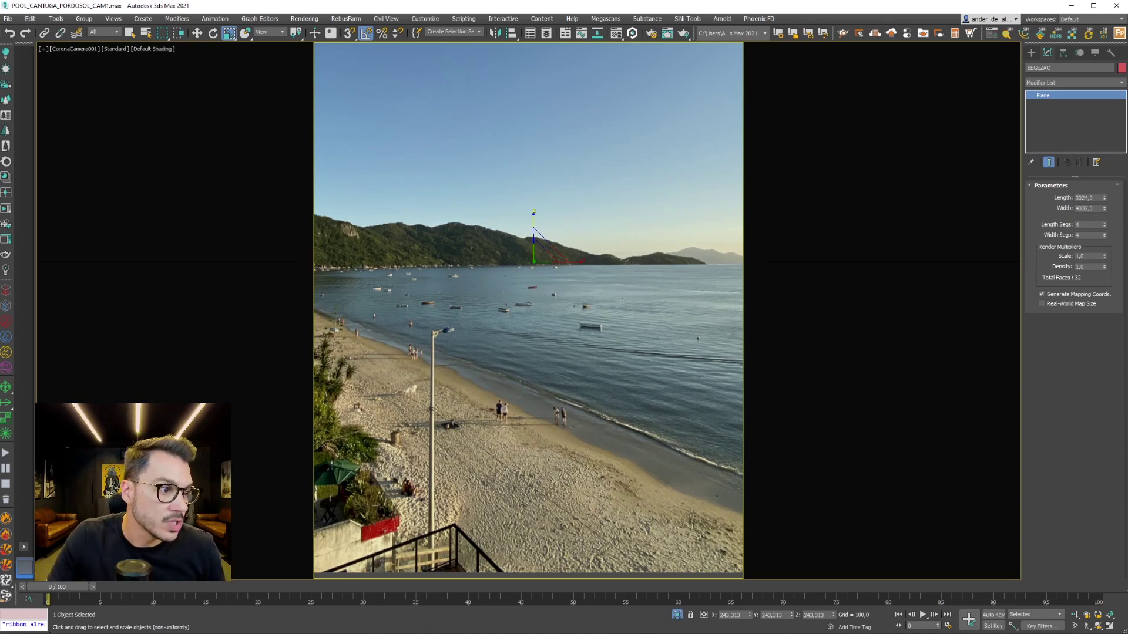
- View the photo IMG_5773.jpg from the FOTOS folder, check its image dimensions and return to 3ds Max
key(alt+Tab)
click(156, 151)
click(431, 85)
click(461, 127)
double_click(473, 88)
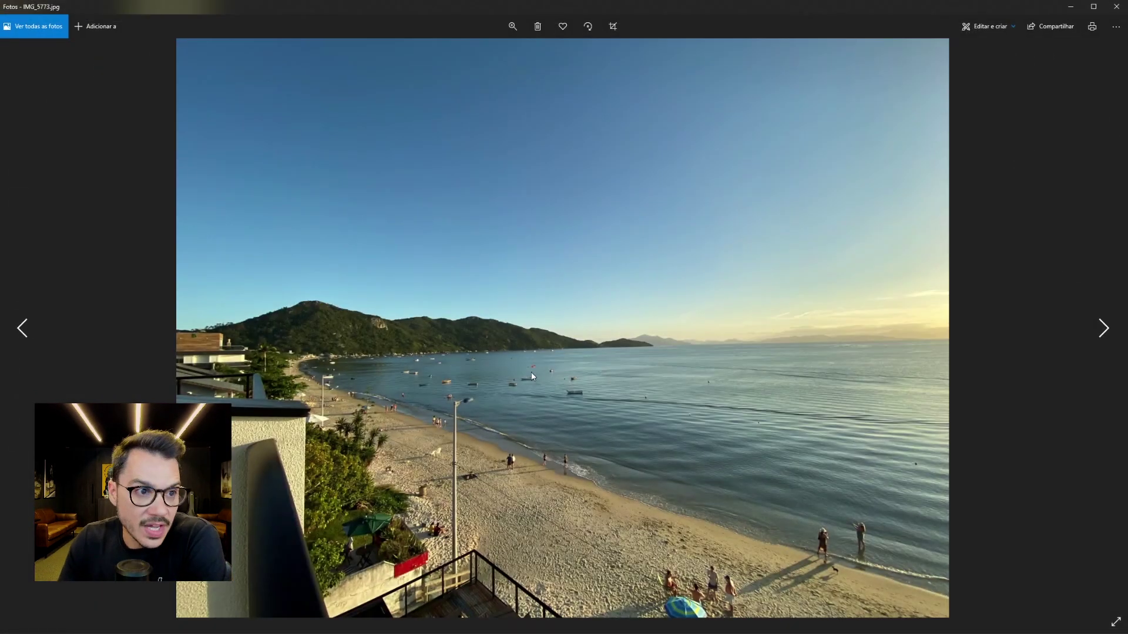
click(1119, 7)
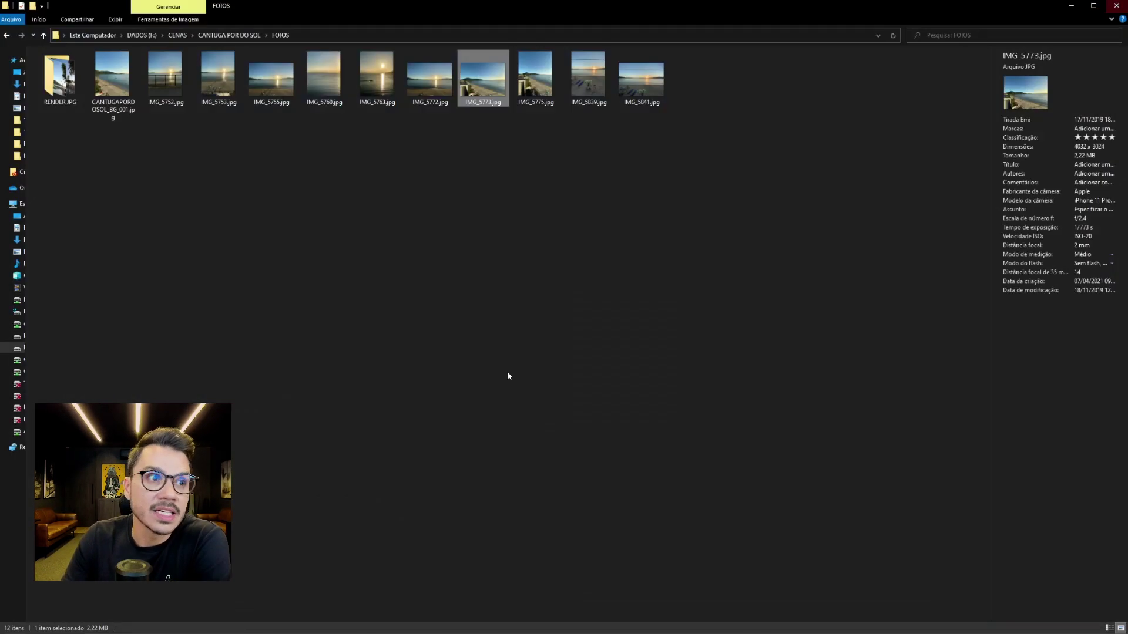
click(835, 186)
click(481, 80)
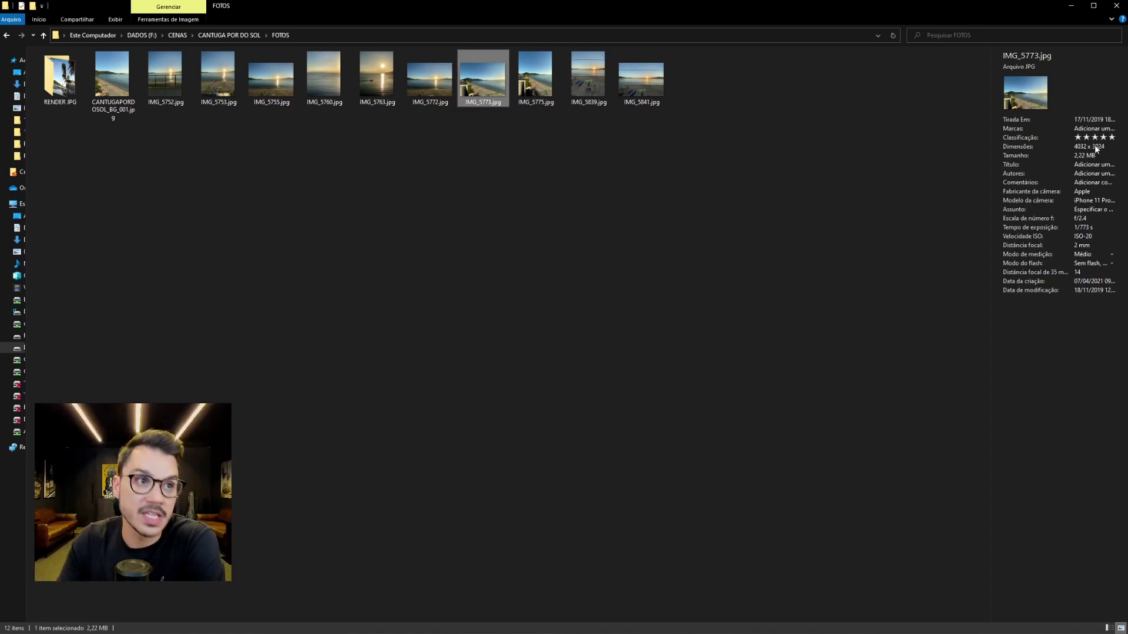
key(alt+Tab)
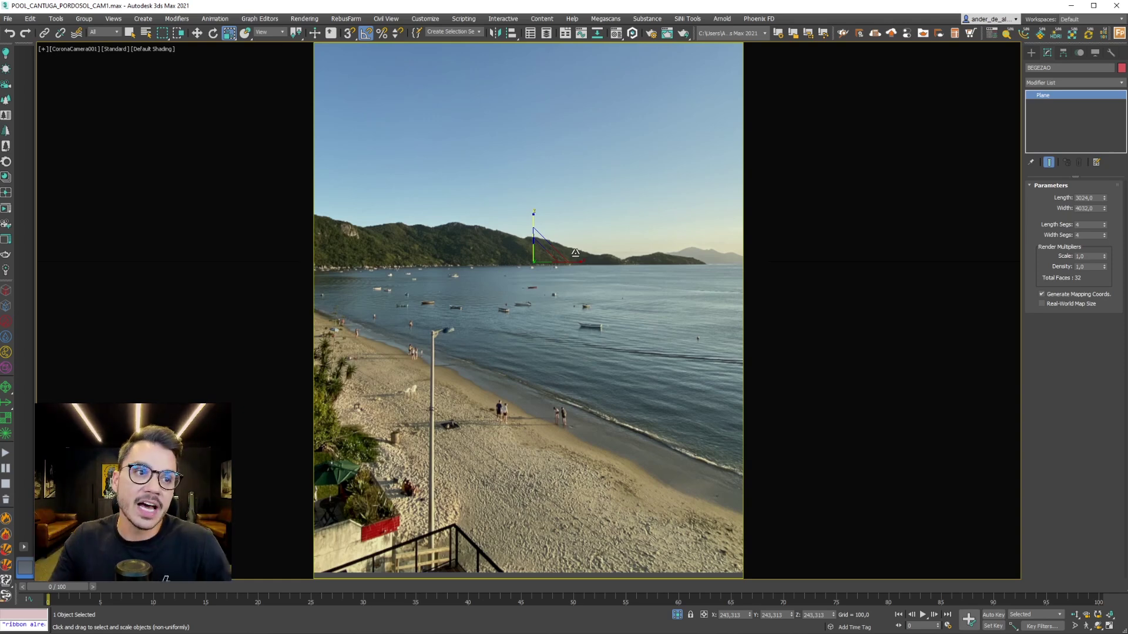
- Compare the background plane's centre line with the camera's horizon in wireframe, clear the selection and return to shaded display
right_click(576, 251)
click(552, 281)
key(F3)
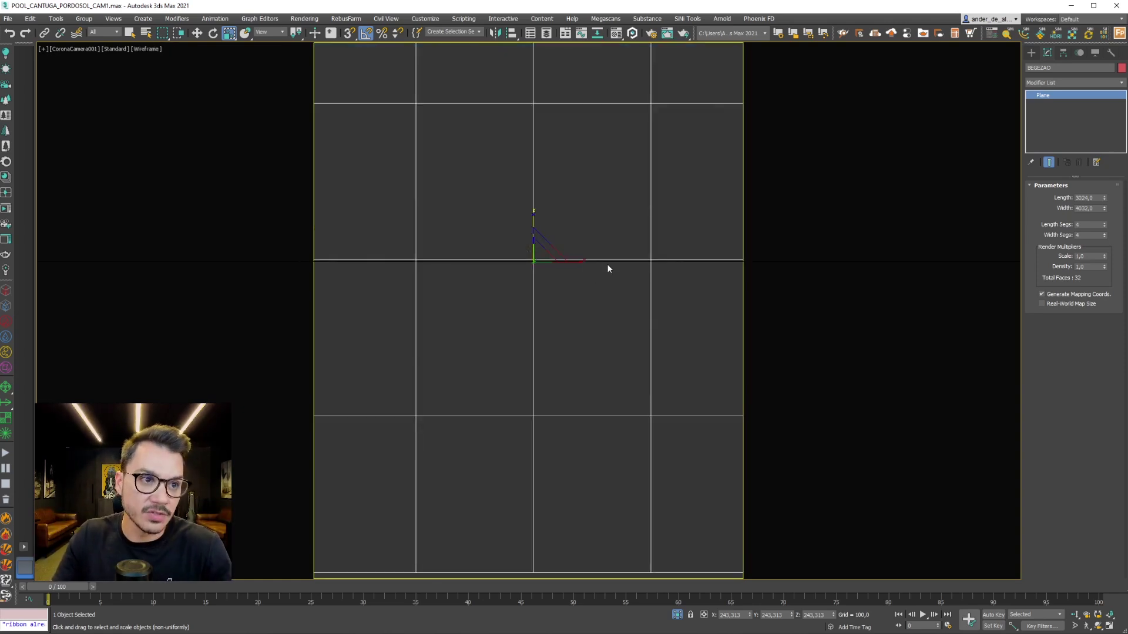
click(608, 266)
key(F3)
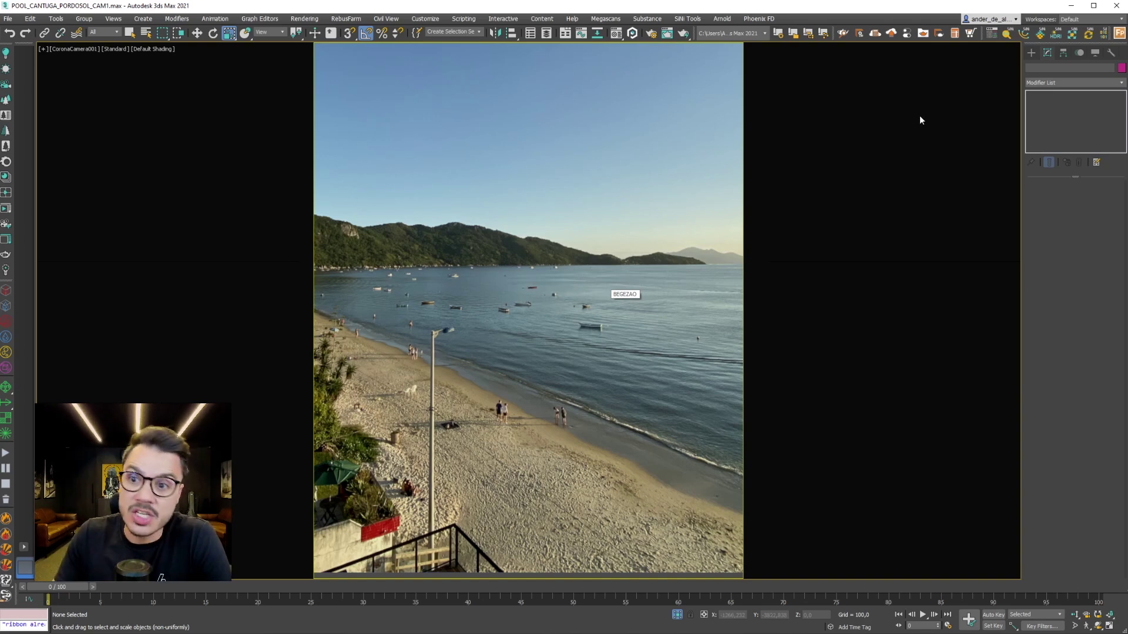
- Unhide all objects, end the isolation and show the whole scene from the top with edged faces
right_click(660, 344)
click(622, 372)
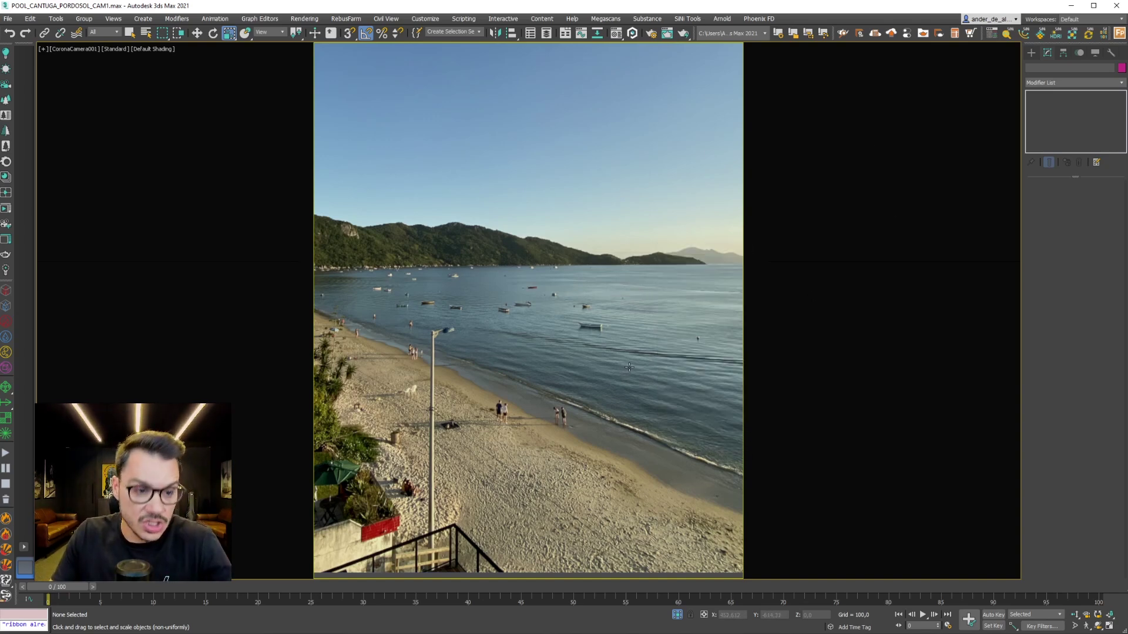
key(t)
click(1095, 54)
click(1073, 350)
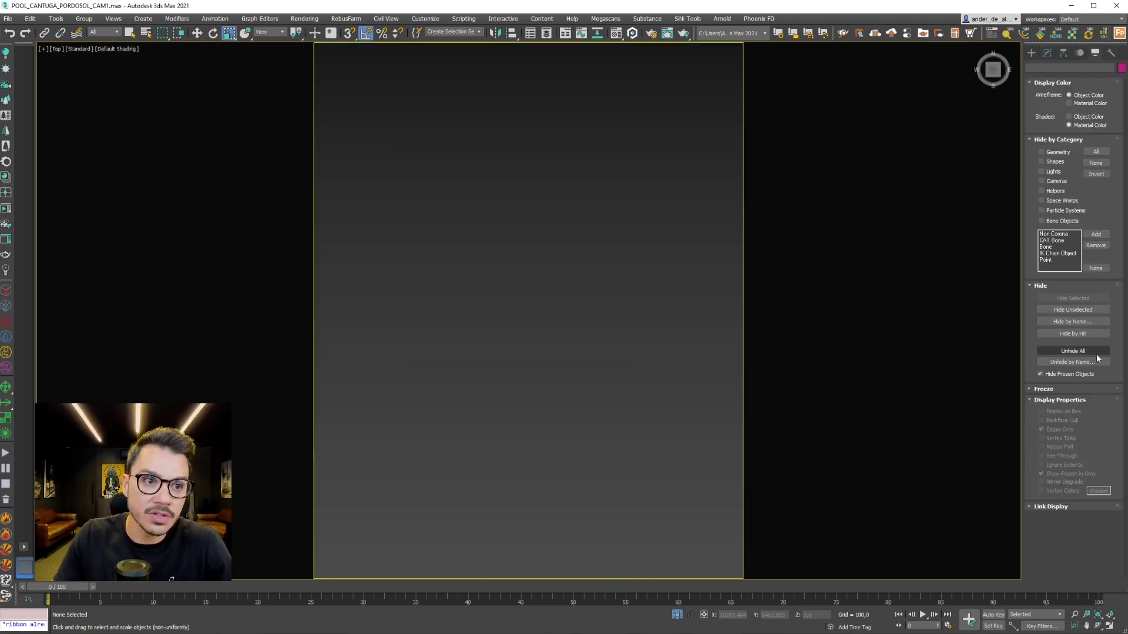
click(645, 335)
click(678, 616)
scroll(569, 363, down, 6)
key(F4)
scroll(585, 413, up, 6)
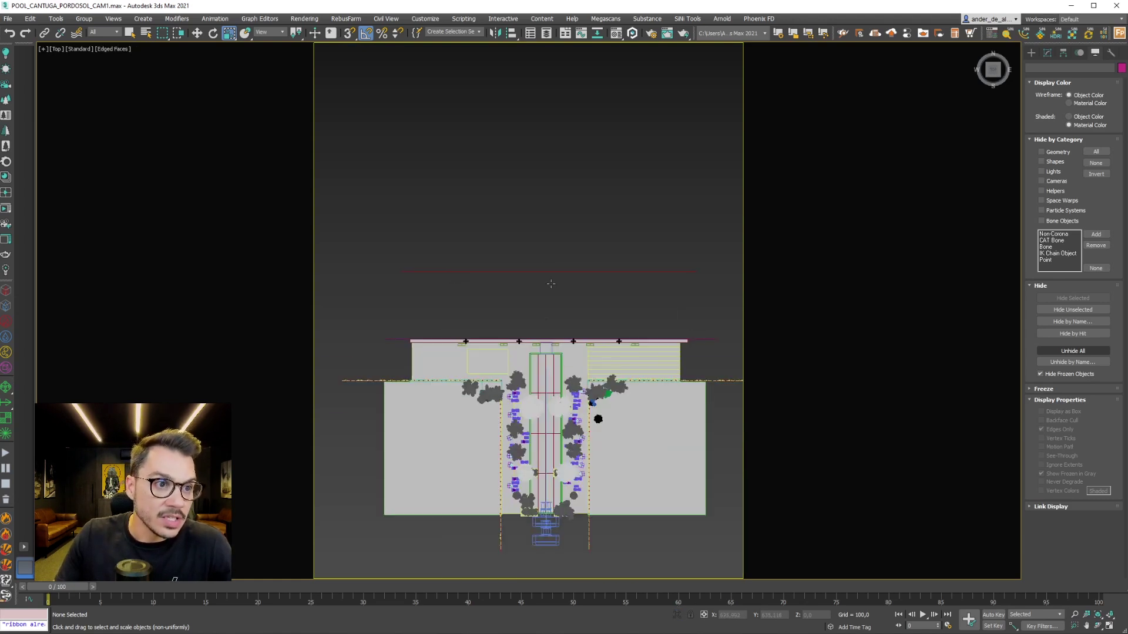
scroll(549, 308, up, 2)
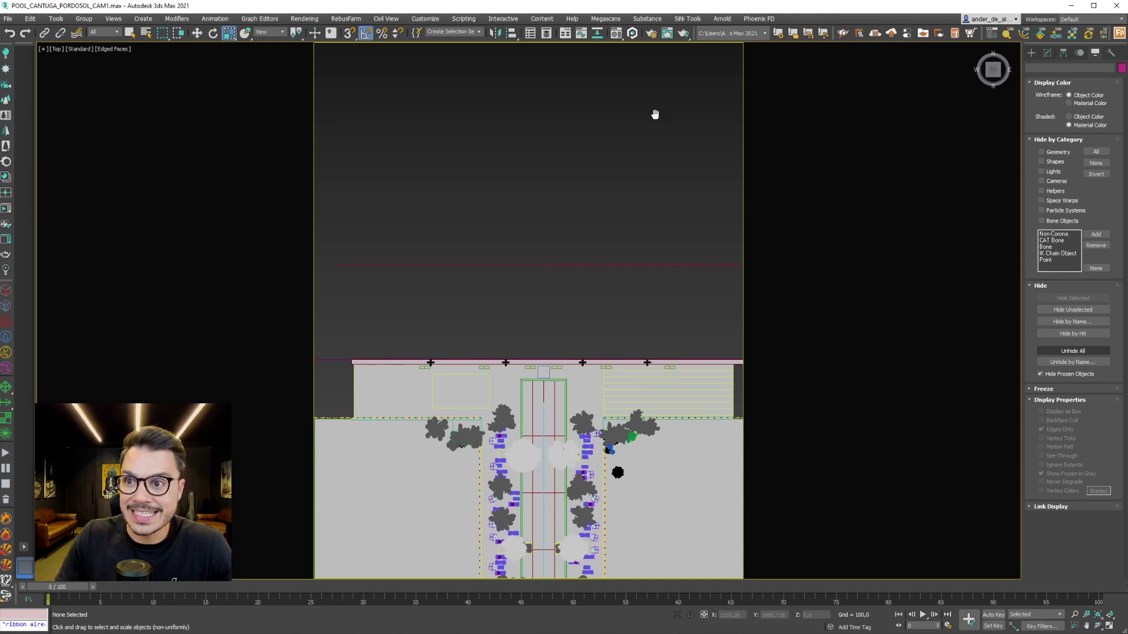
middle_drag(656, 113, 632, 125)
scroll(577, 220, down, 2)
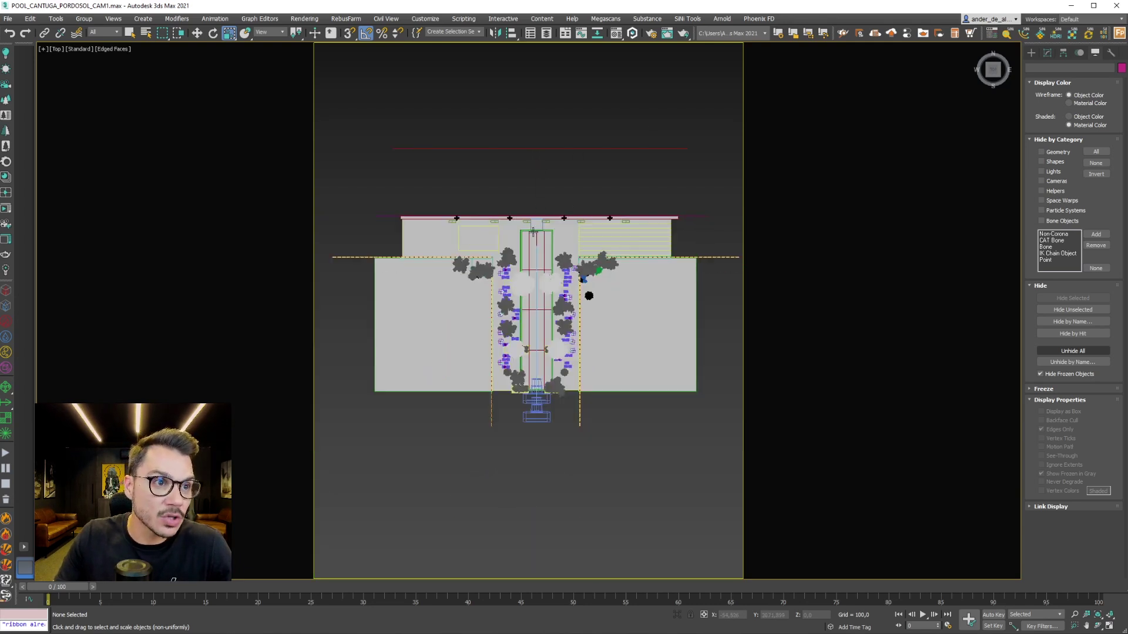
alt+middle_drag(556, 419, 618, 360)
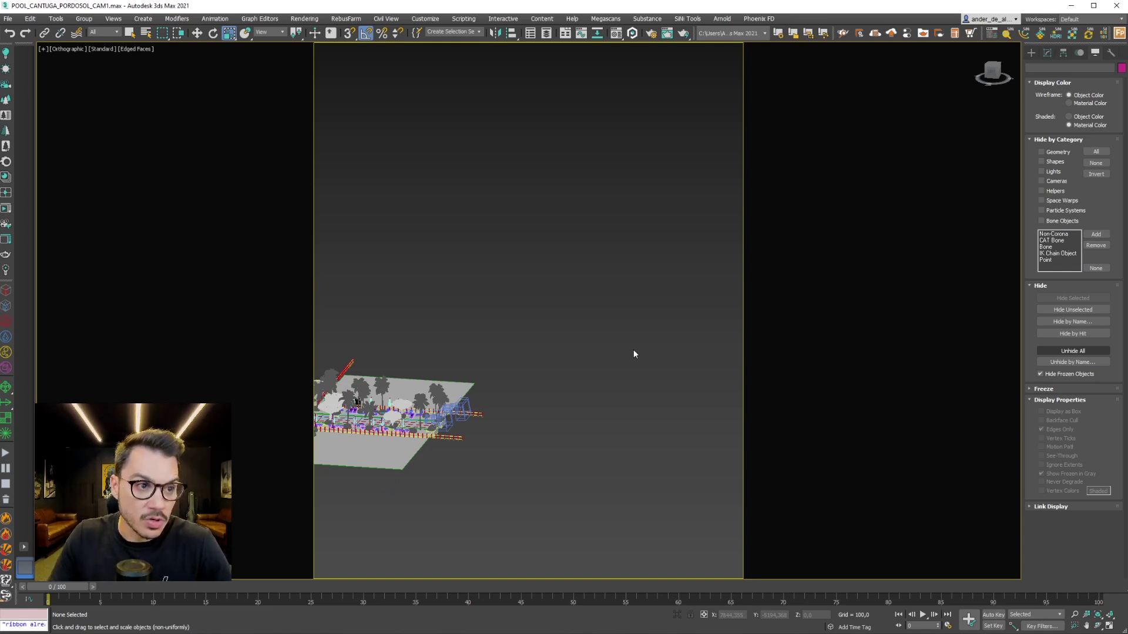
- In the top view, clone the camera nearest the pool as a Copy and place it beside the pool's right edge
key(t)
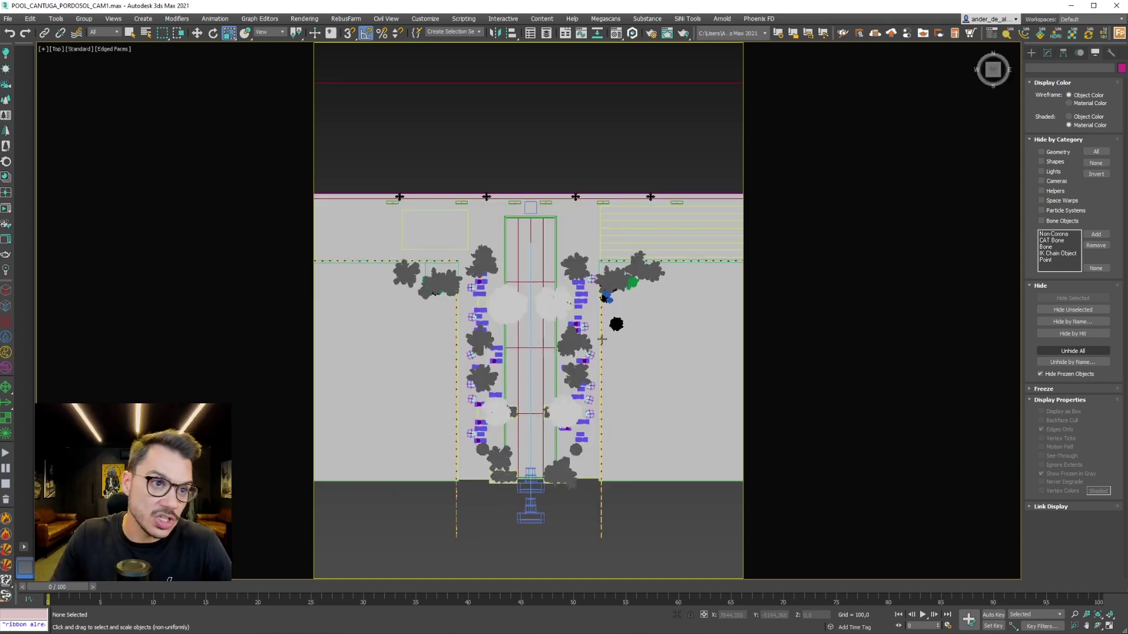
click(542, 491)
key(w)
scroll(543, 494, up, 6)
mouse_move(495, 380)
shift+mouse_down()
mouse_move(683, 249)
mouse_move(679, 235)
shift+mouse_up()
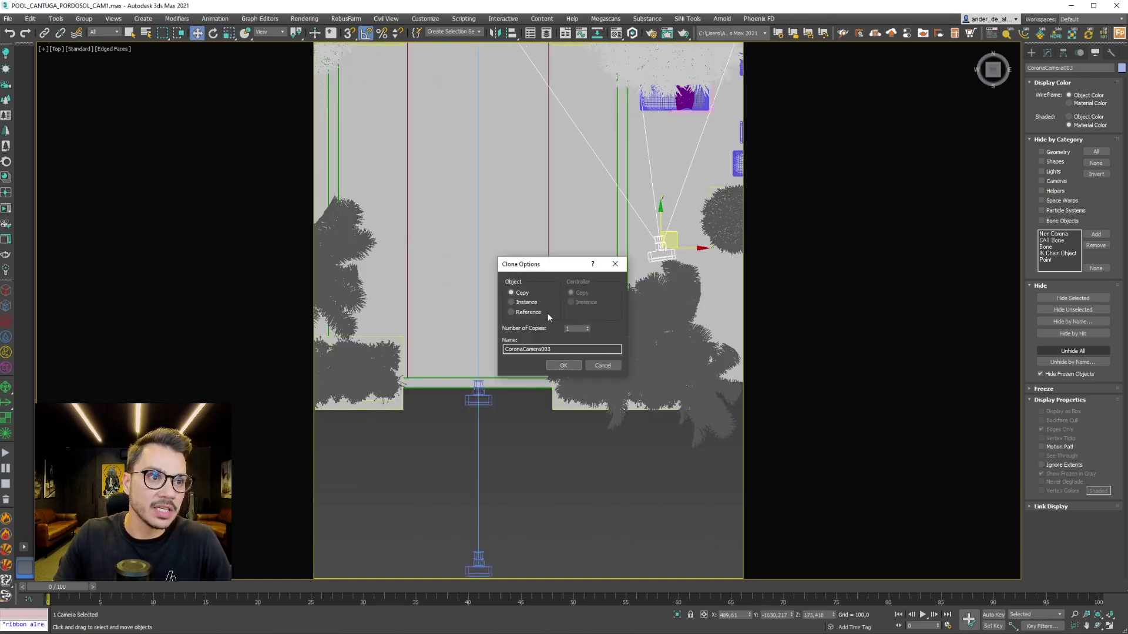
click(561, 367)
- Move the new camera's target from the pool axis to the left of the pool's far end, angling the view diagonally
mouse_move(580, 244)
middle_down()
mouse_move(589, 388)
mouse_move(629, 573)
middle_up()
scroll(611, 399, down, 4)
right_click(585, 266)
click(577, 258)
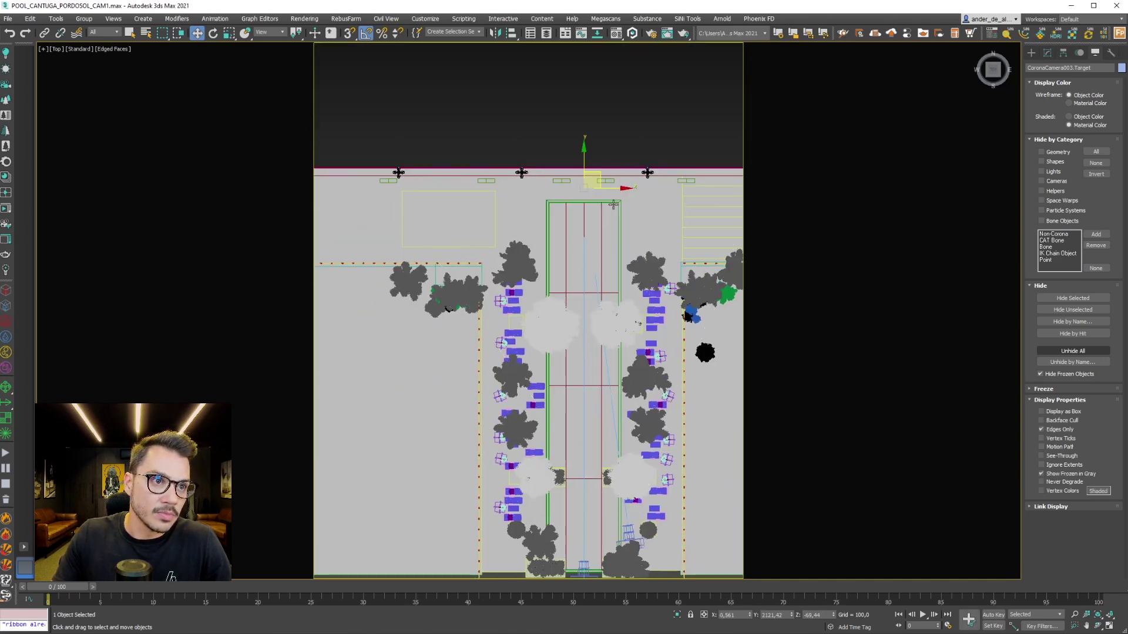
drag(563, 197, 453, 198)
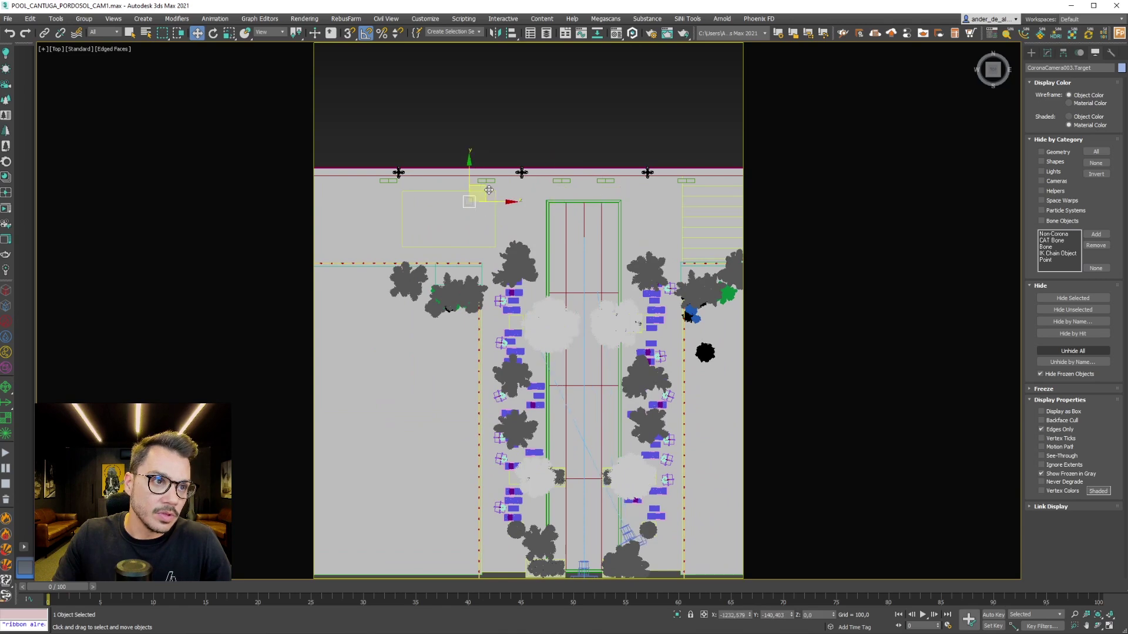
- Look through CoronaCamera003 and show the scene shaded with edged faces
scroll(560, 399, down, 4)
key(F3)
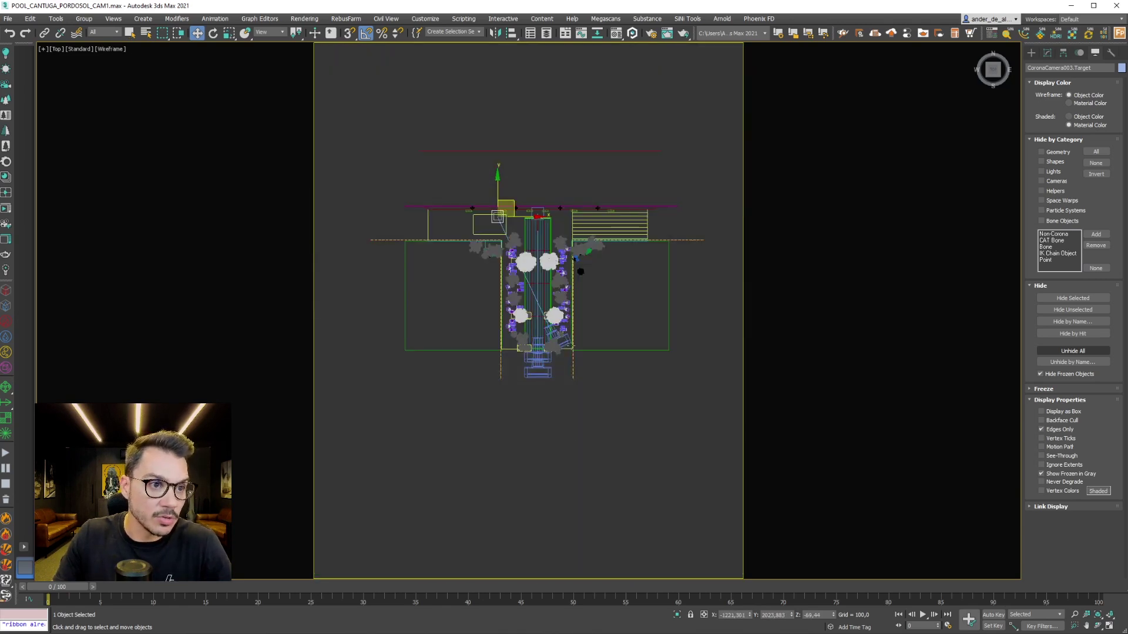
key(c)
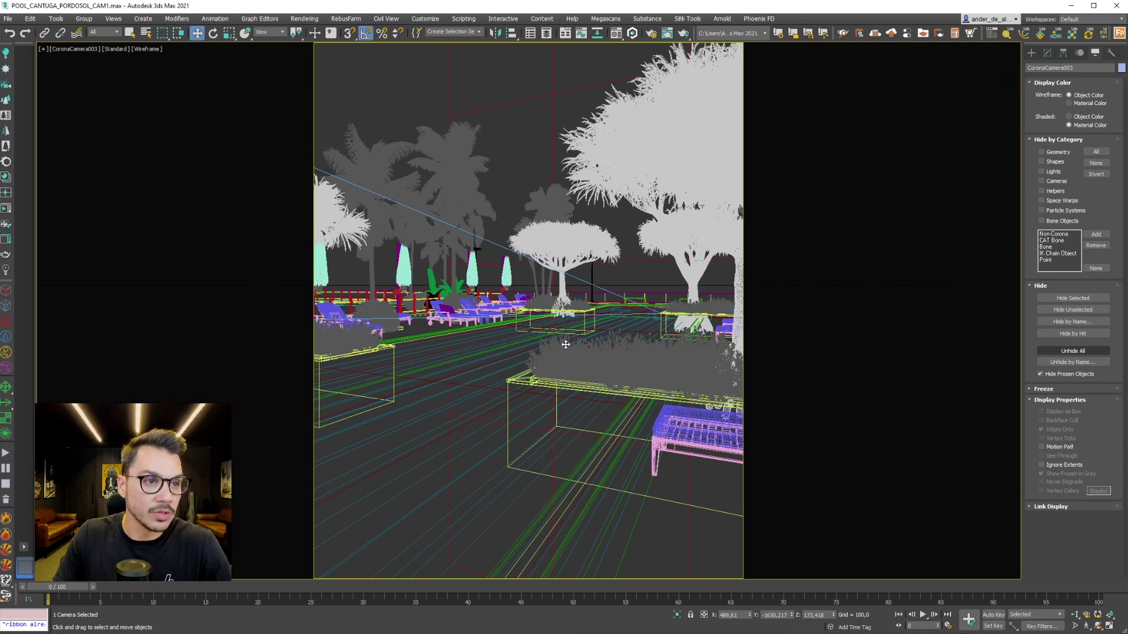
key(F3)
- Shift the background plane left to fill CoronaCamera003's view and lower it to about Z 188 so its pivot meets the horizon line
click(552, 133)
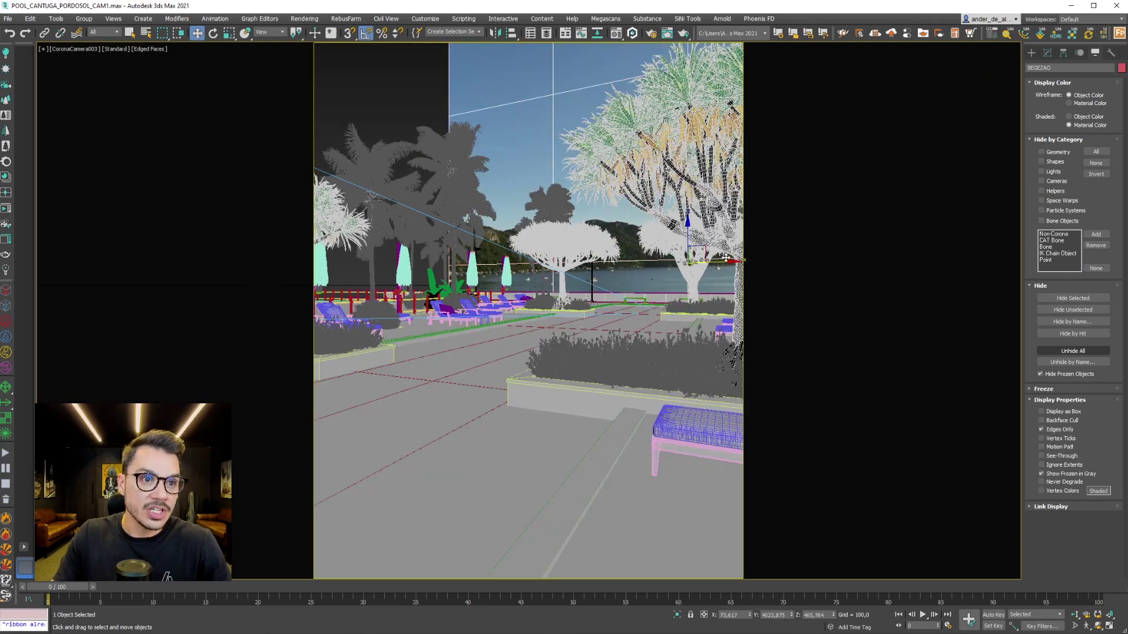
drag(728, 264, 472, 255)
key(r)
key(F3)
key(w)
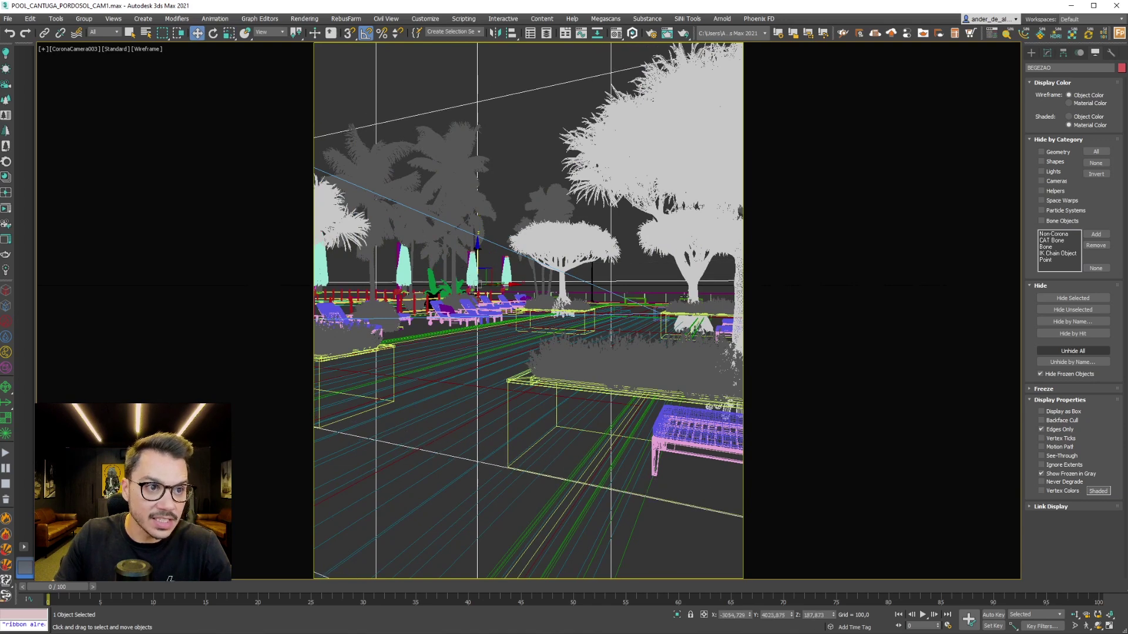
key(F3)
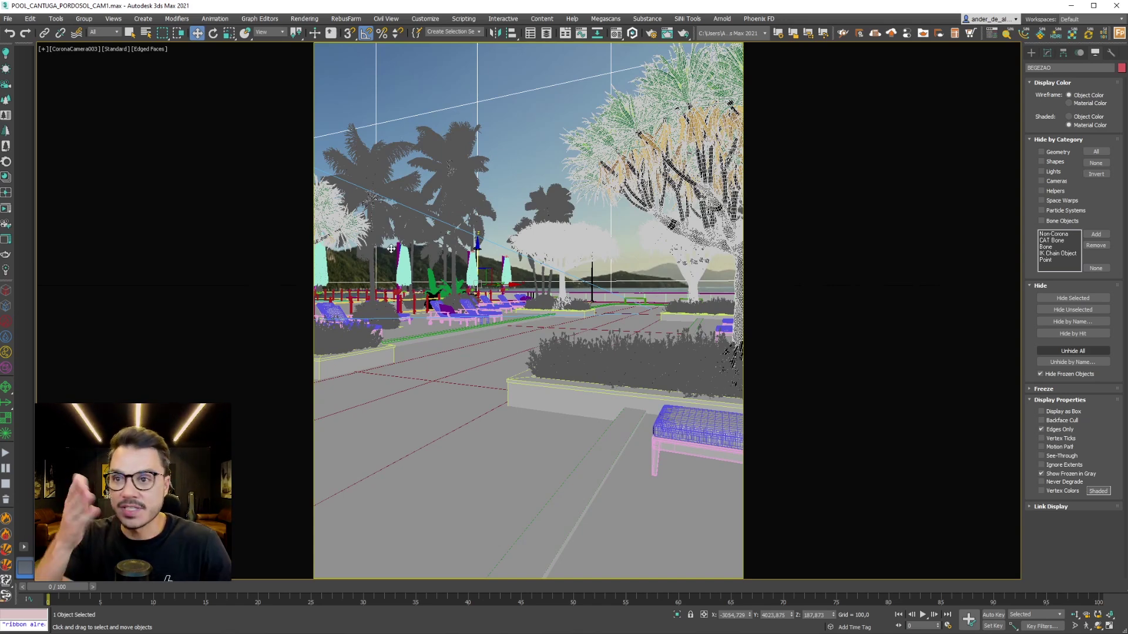
right_click(526, 239)
key(Escape)
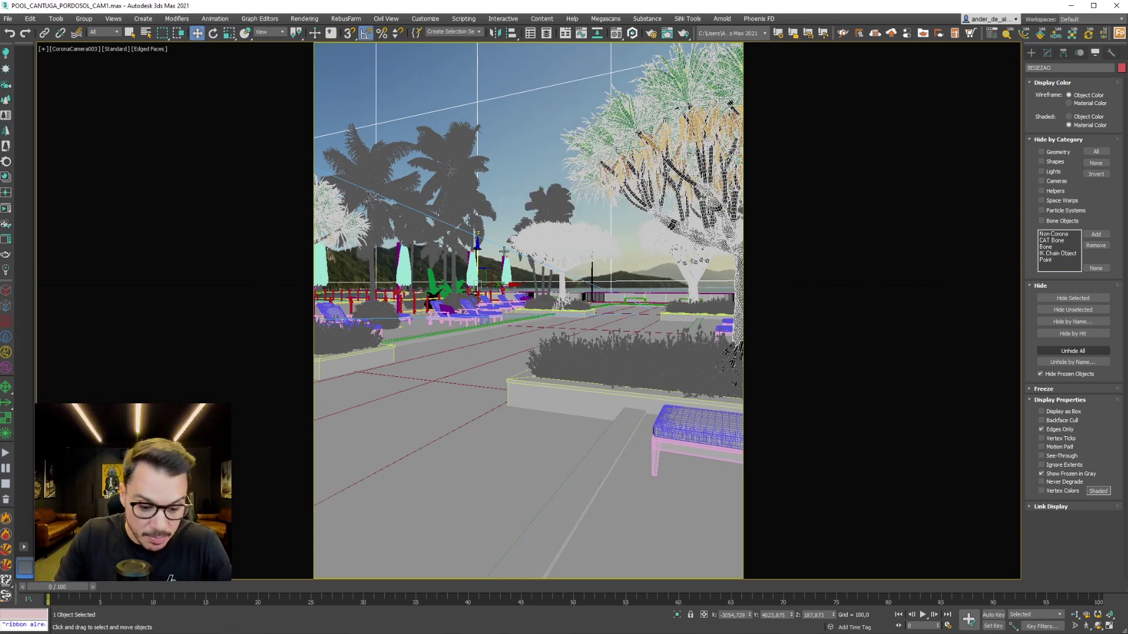
- In the top view, isolate the background plane together with CoronaCamera003 from the rest of the scene
key(t)
scroll(596, 353, down, 2)
scroll(595, 353, down, 2)
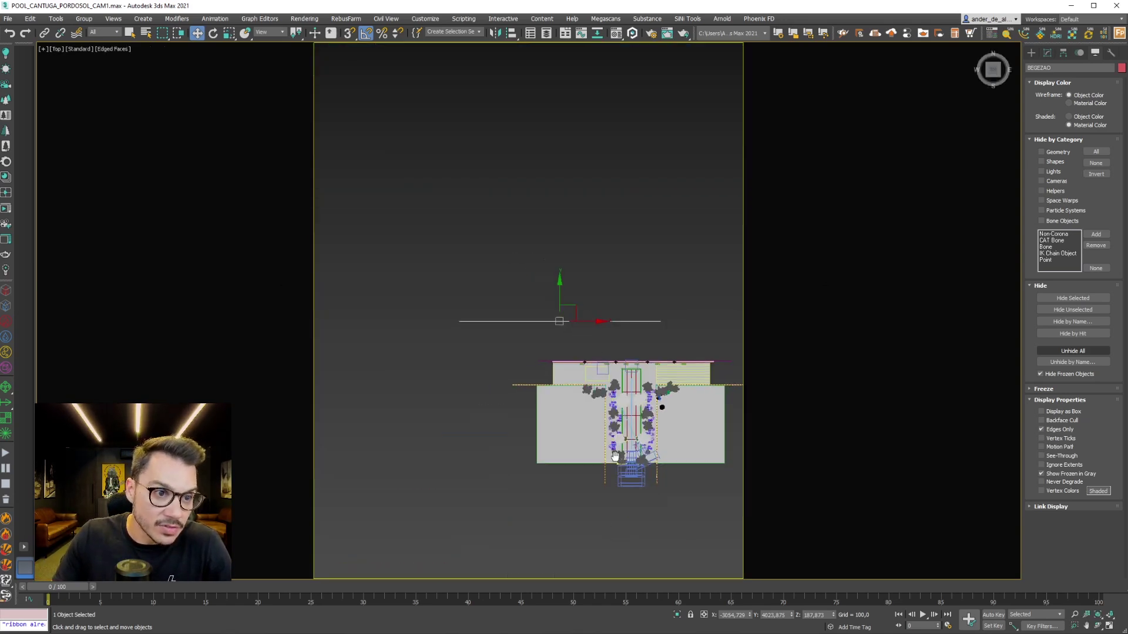
scroll(626, 412, up, 2)
click(621, 407)
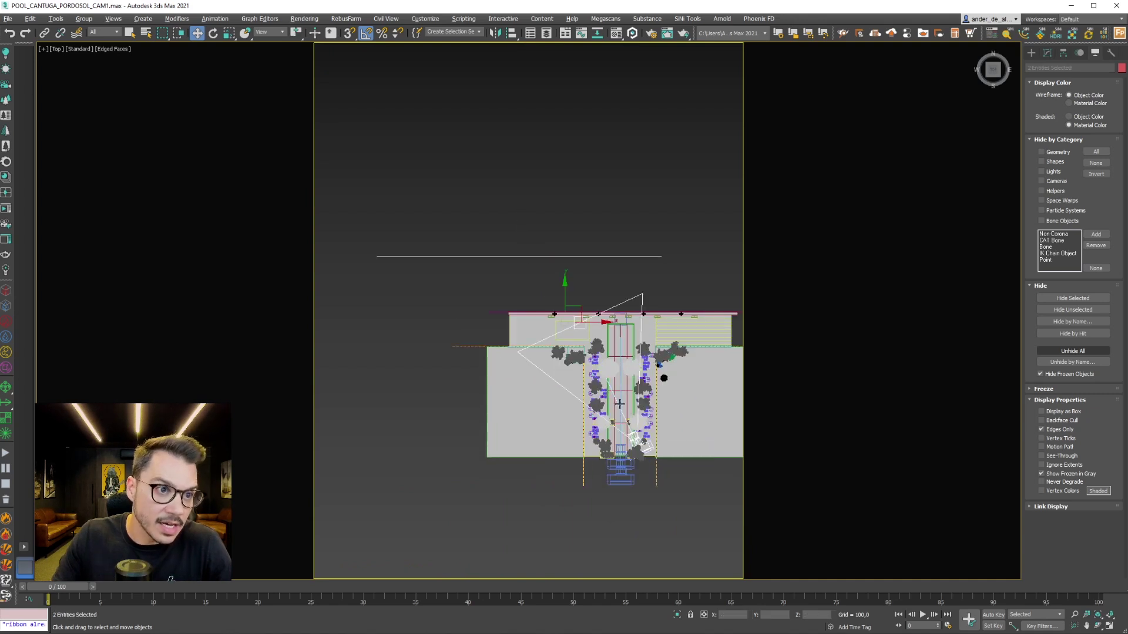
key(alt+q)
- Rotate the background plane about 25° counterclockwise in the top view so it stands perpendicular to CoronaCamera003's line of sight
click(524, 159)
middle_drag(520, 162, 503, 250)
scroll(500, 251, down, 4)
click(496, 224)
key(e)
drag(524, 207, 529, 189)
middle_drag(500, 250, 504, 279)
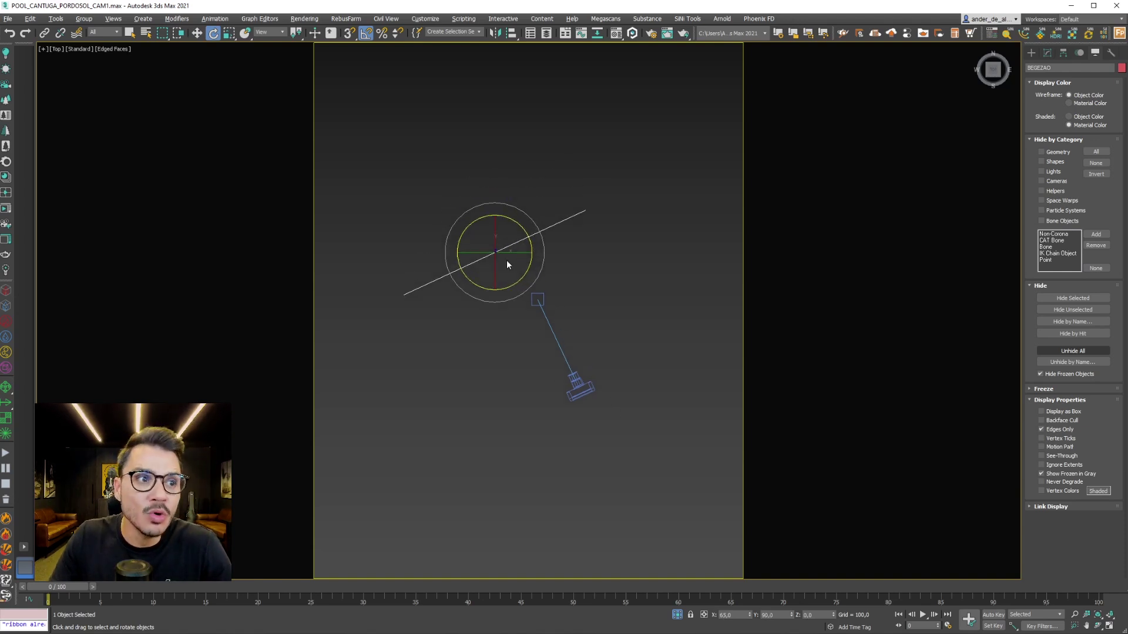
- Move the rotated background plane right so its centre lies roughly on CoronaCamera003's viewing axis
key(w)
drag(509, 244, 556, 288)
key(ctrl+z)
drag(505, 237, 530, 234)
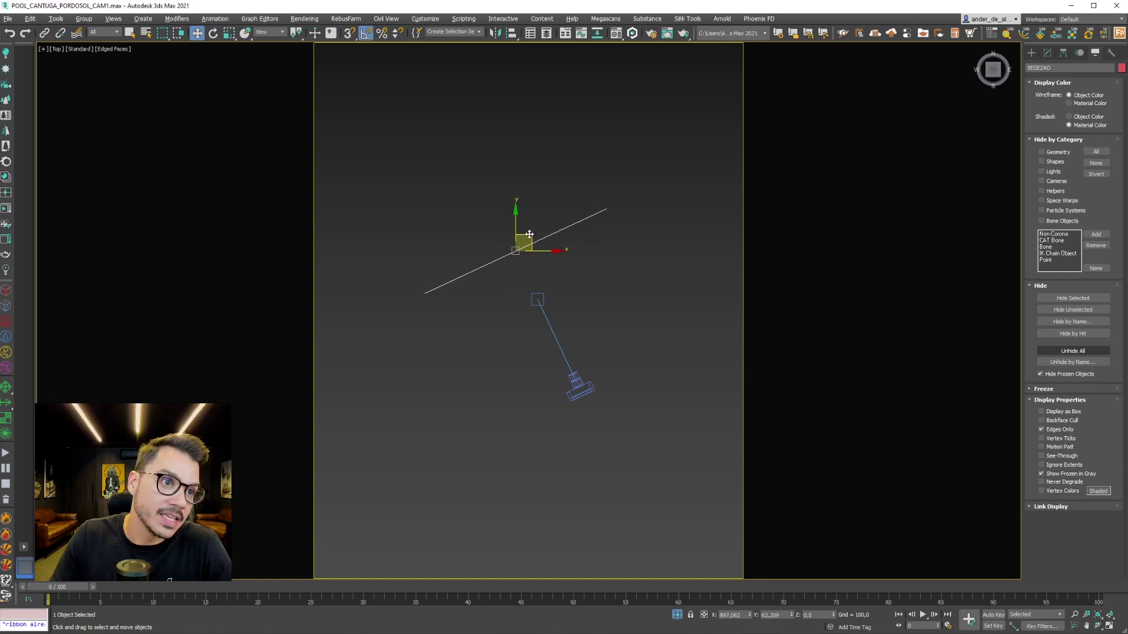
- Look through CoronaCamera003 and end the isolation to show the whole scene against the photo
click(643, 361)
click(592, 391)
key(c)
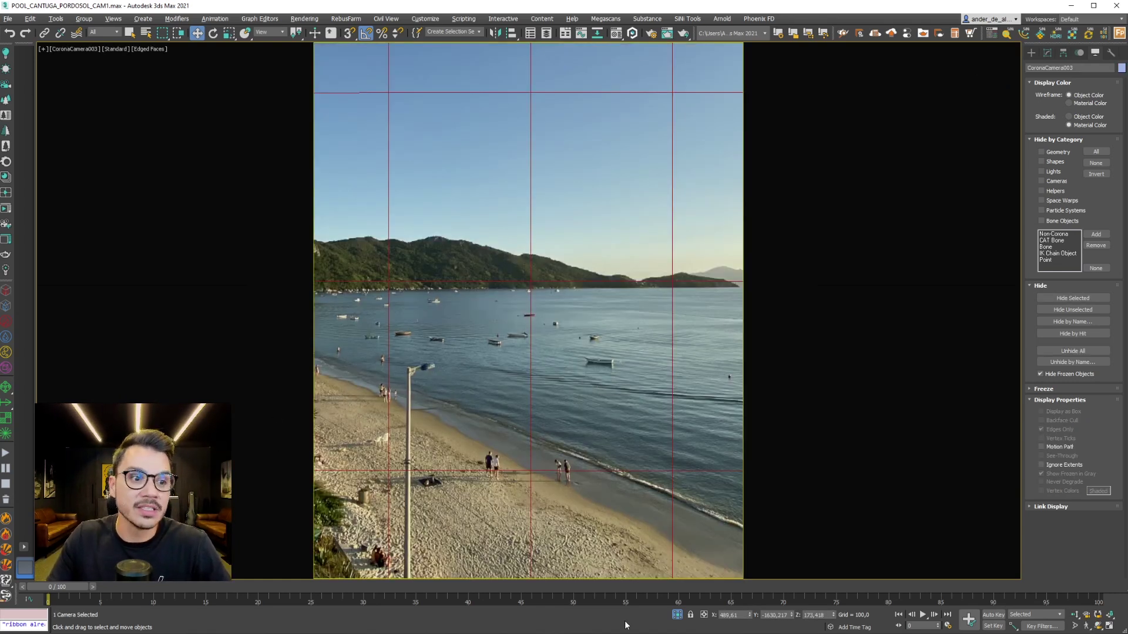
click(678, 615)
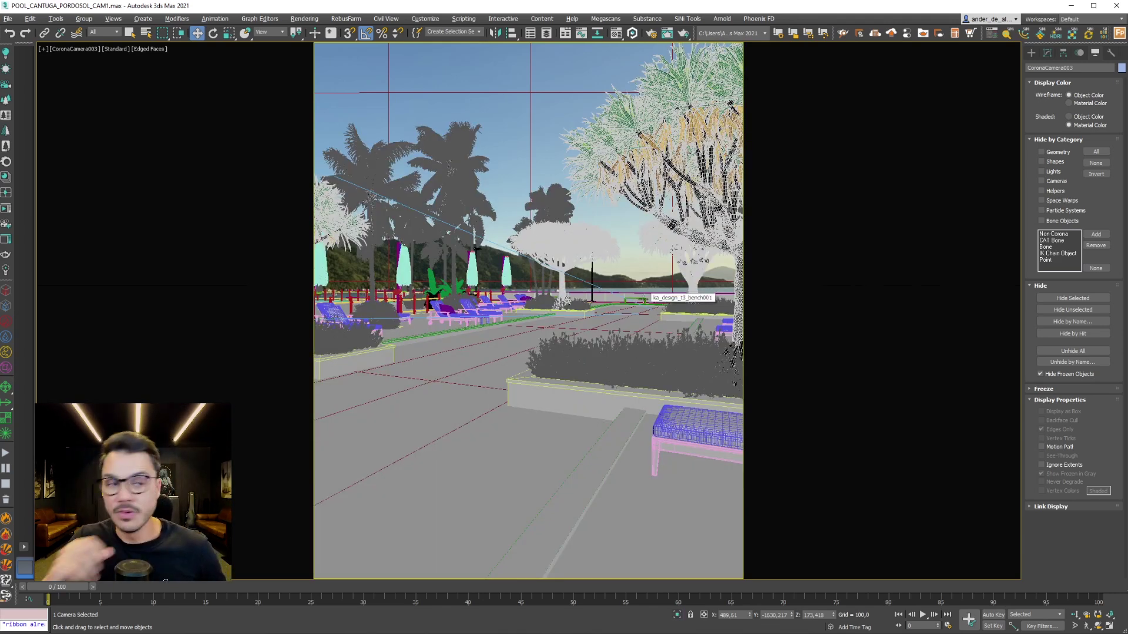
- Try rotating the background plane out of perpendicular in CoronaCamera003's view, undo the rotations, and try scaling it
click(524, 111)
click(525, 111)
key(e)
drag(552, 284, 527, 294)
key(ctrl+z)
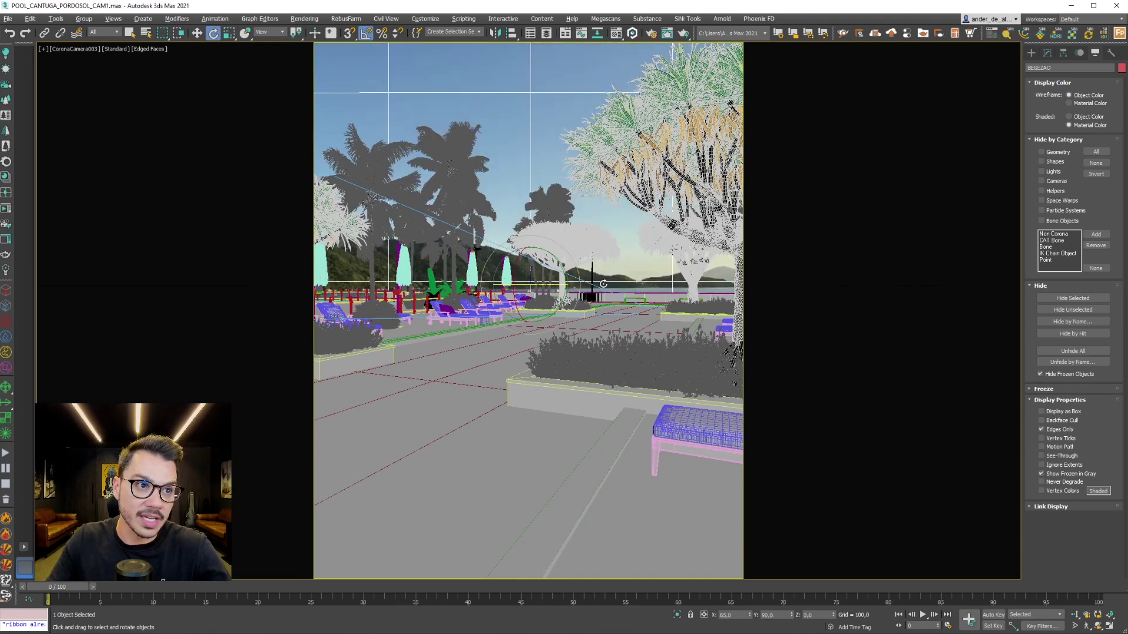
drag(560, 289, 481, 270)
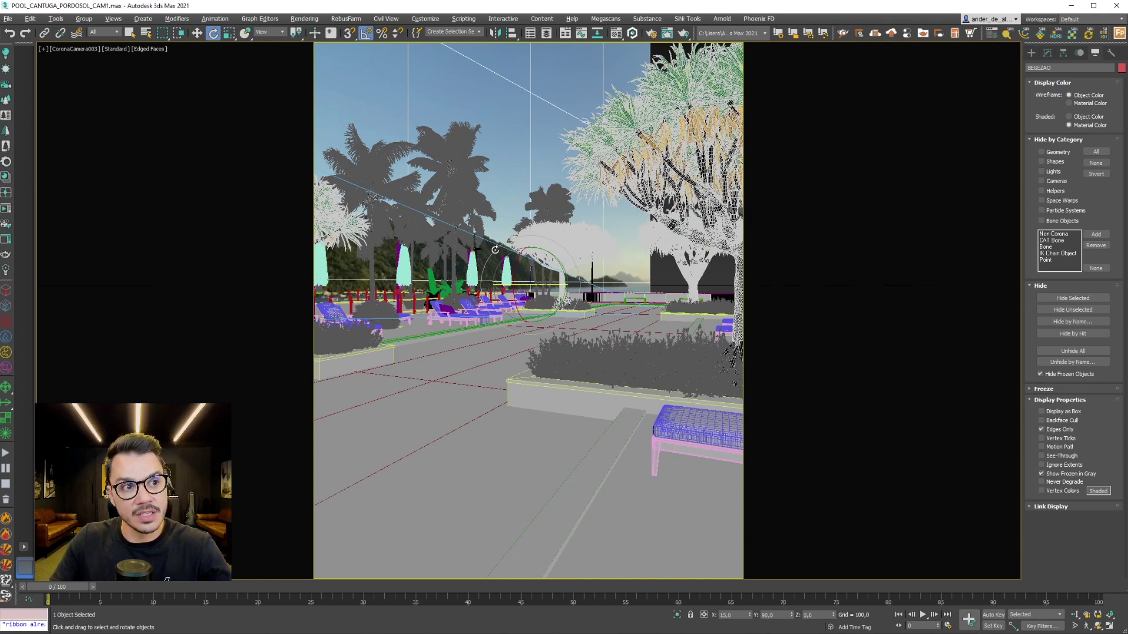
key(ctrl+z)
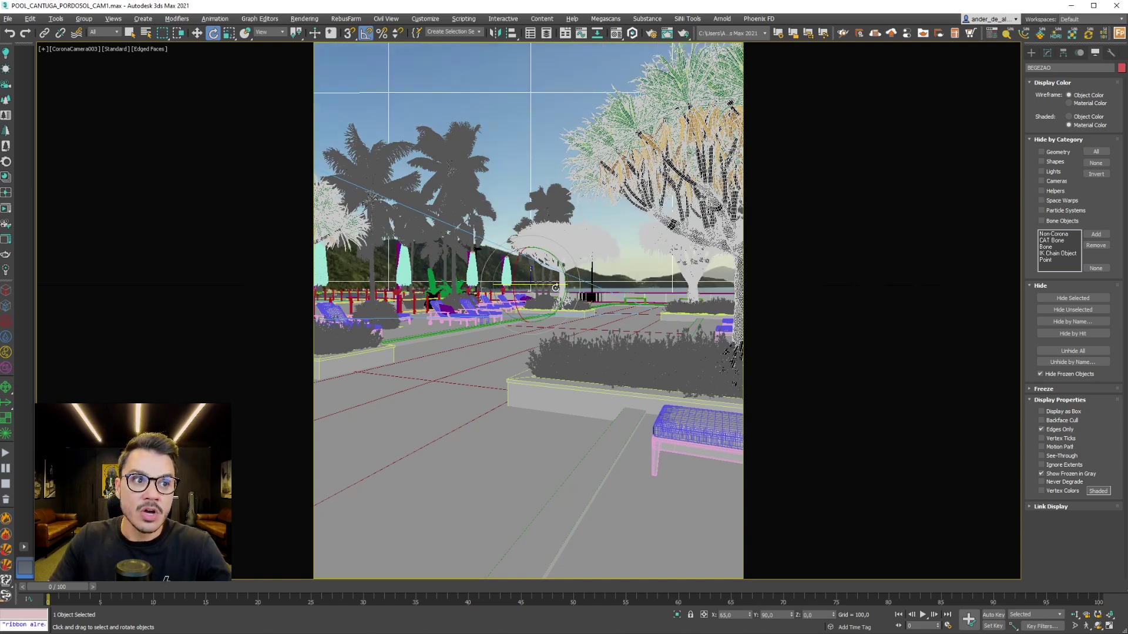
key(r)
drag(569, 286, 527, 290)
- Show the full scene from the top in wireframe with nothing selected
key(t)
click(618, 345)
middle_drag(638, 366, 576, 299)
key(F3)
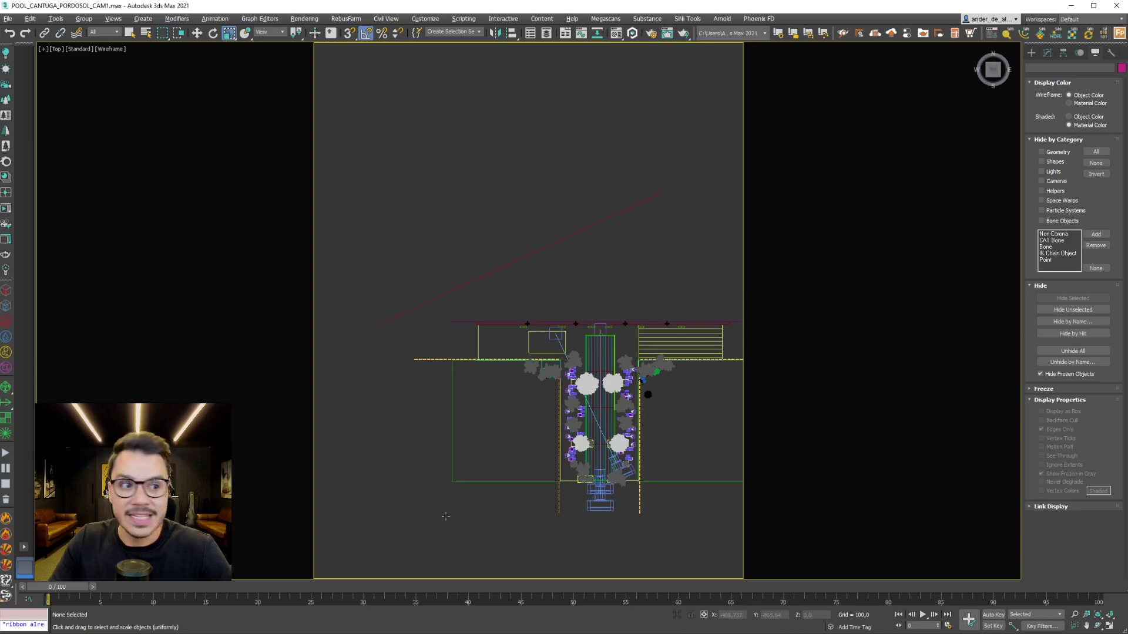
- Switch to File Explorer and look at IMG_5760.jpg among the reference photos in the FOTOS folder
key(alt+Tab)
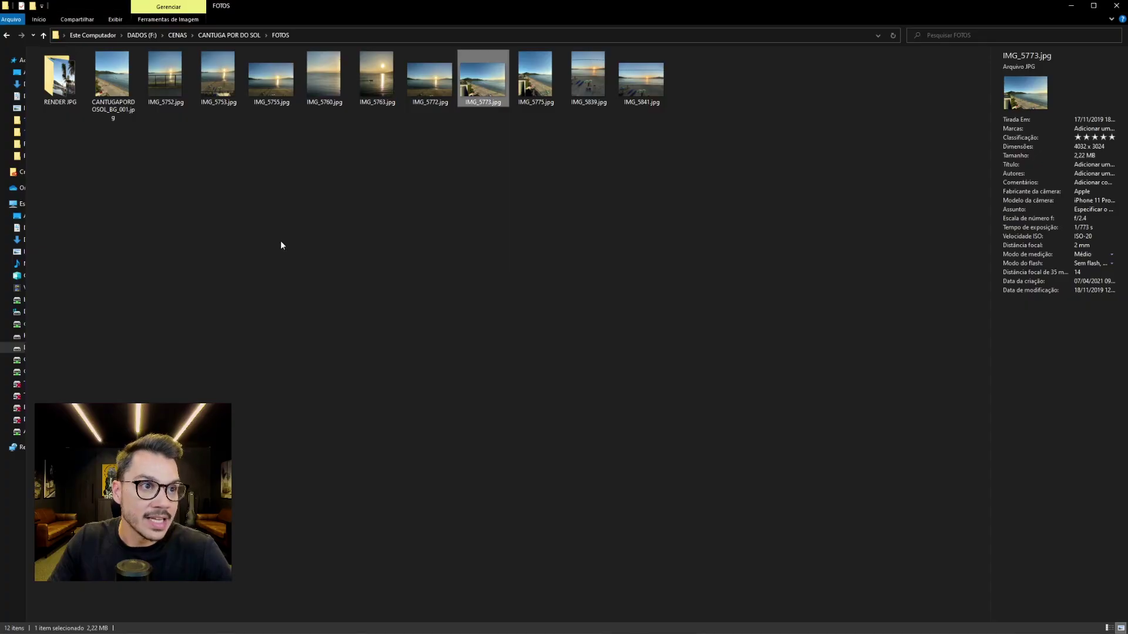
click(333, 94)
click(713, 249)
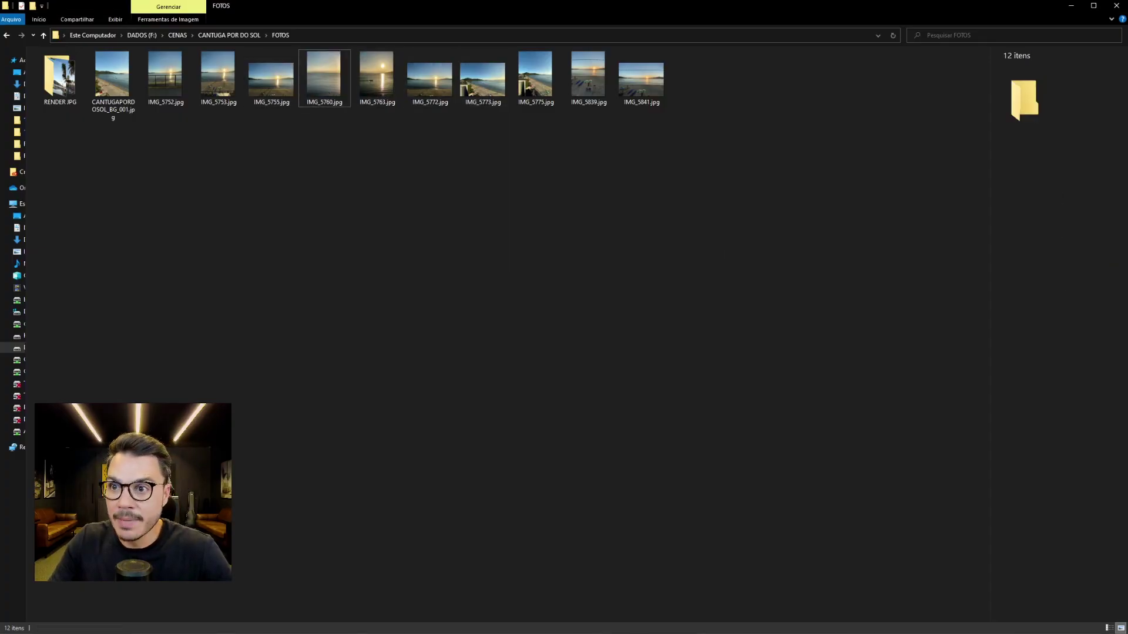